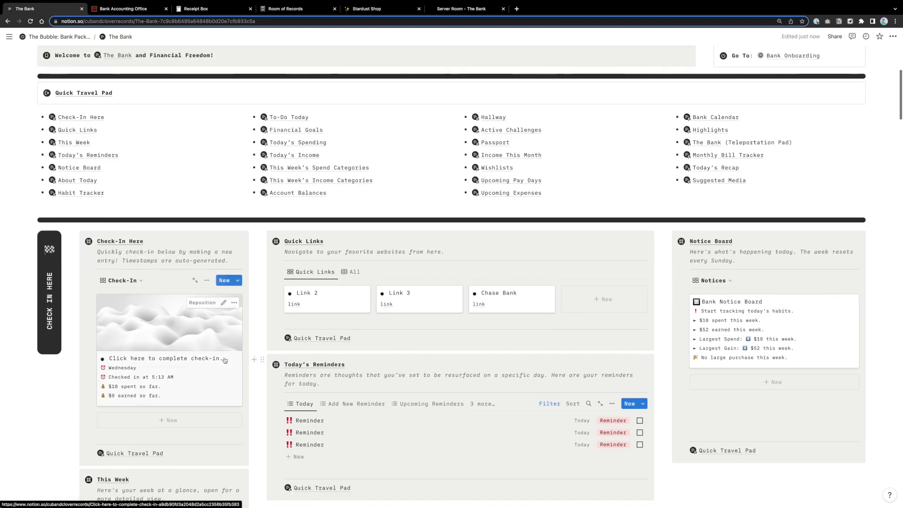
Examine the Check-In, Quick Links, Today's Reminders, Notice Board and This Week sections of The Bank page.
scroll(224, 361, up, 5)
scroll(225, 361, down, 5)
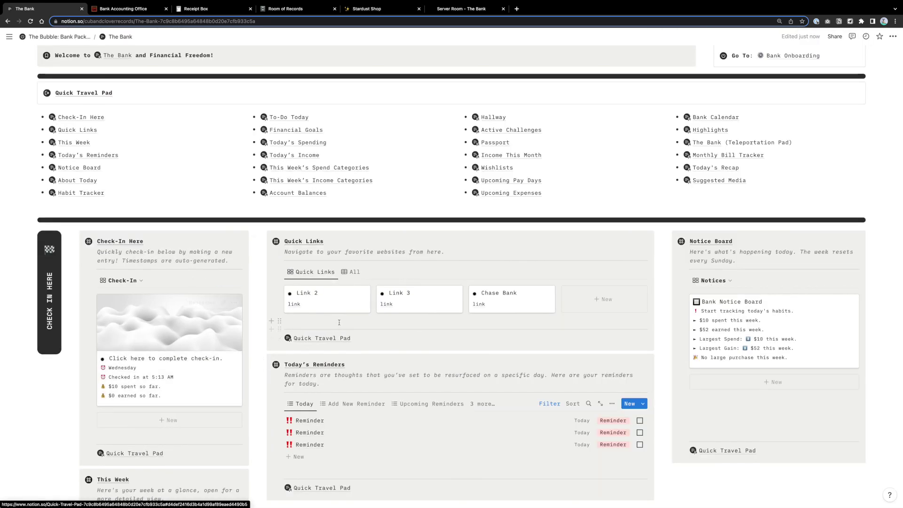
scroll(339, 323, up, 5)
scroll(340, 322, down, 5)
scroll(342, 326, down, 2)
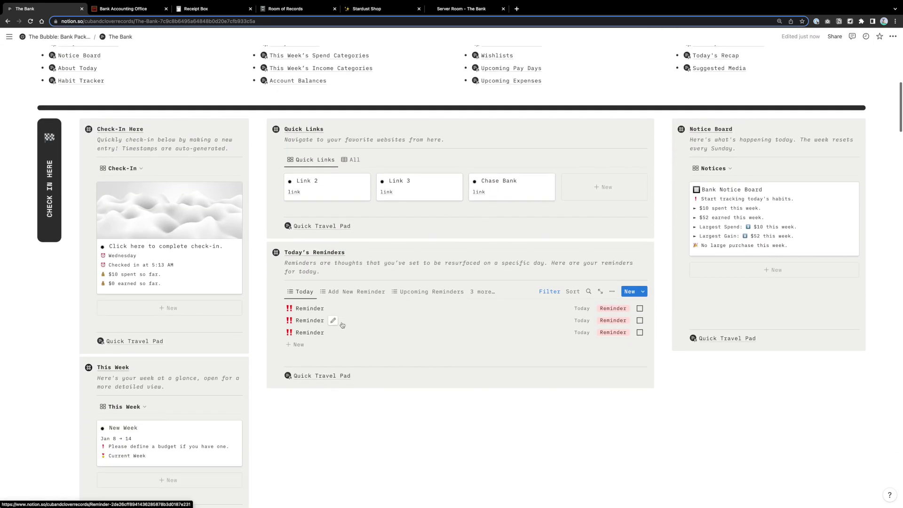
scroll(759, 201, up, 5)
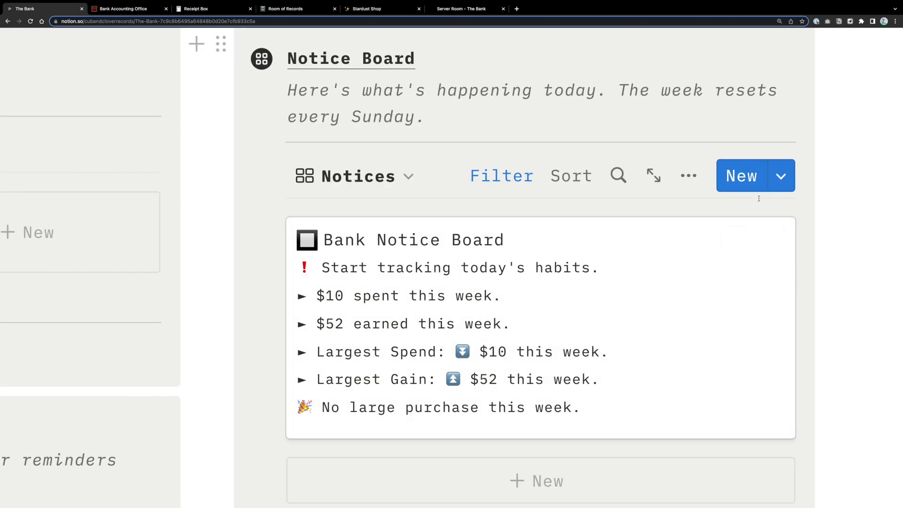
scroll(759, 198, down, 5)
scroll(758, 197, down, 6)
scroll(180, 256, up, 5)
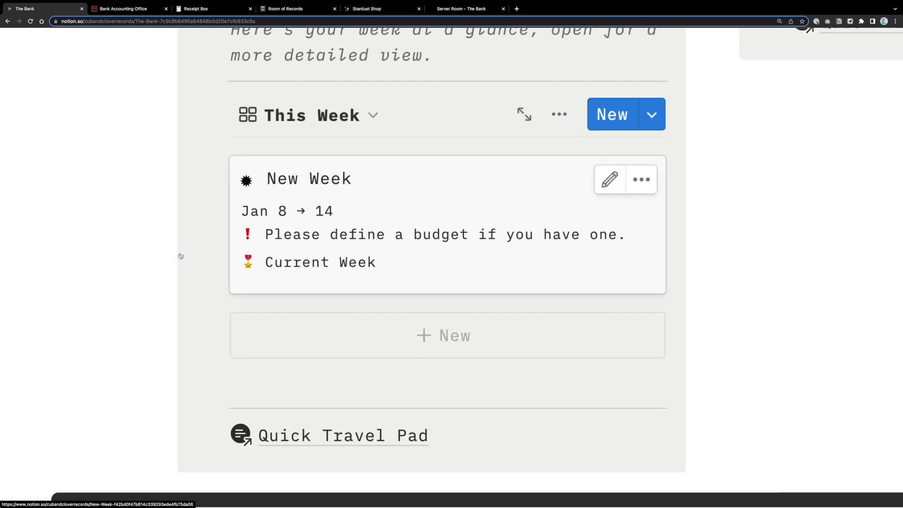
Look across the About Today table's columns and close the New Habit Tracker page.
scroll(506, 300, down, 5)
scroll(198, 311, down, 3)
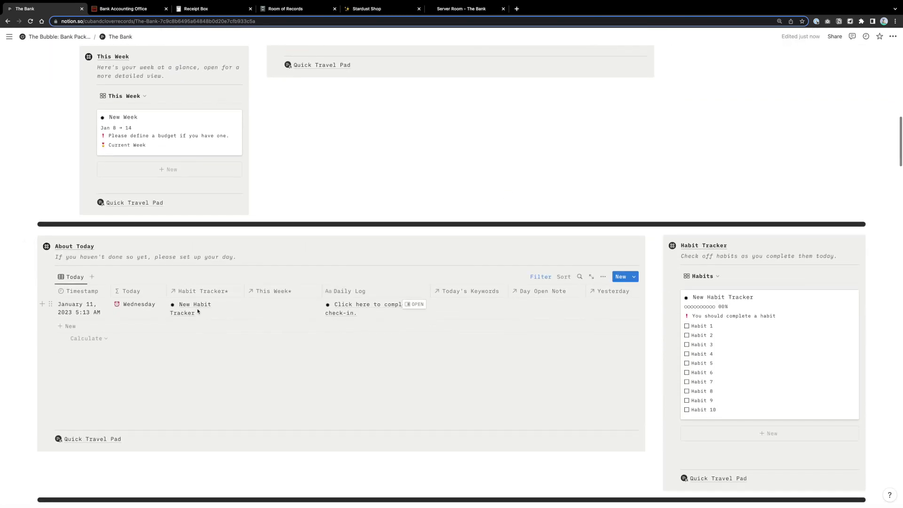
scroll(198, 311, right, 5)
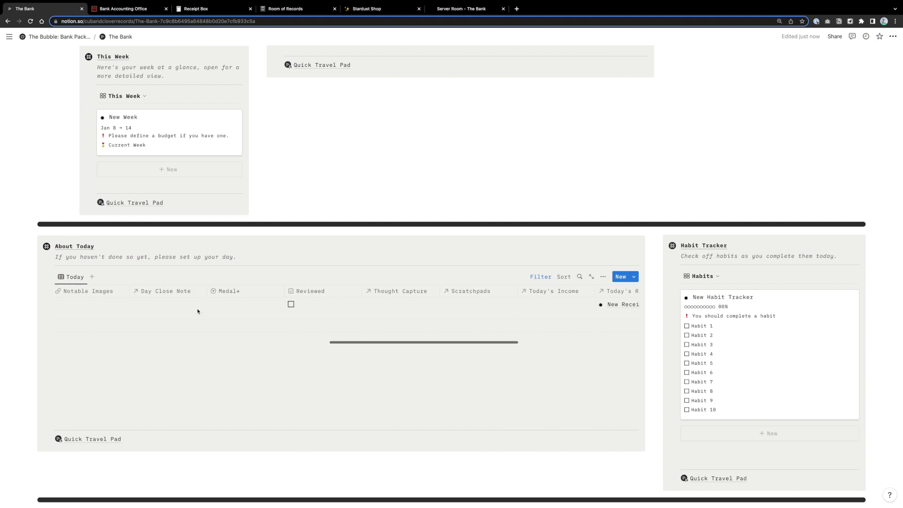
scroll(742, 361, up, 5)
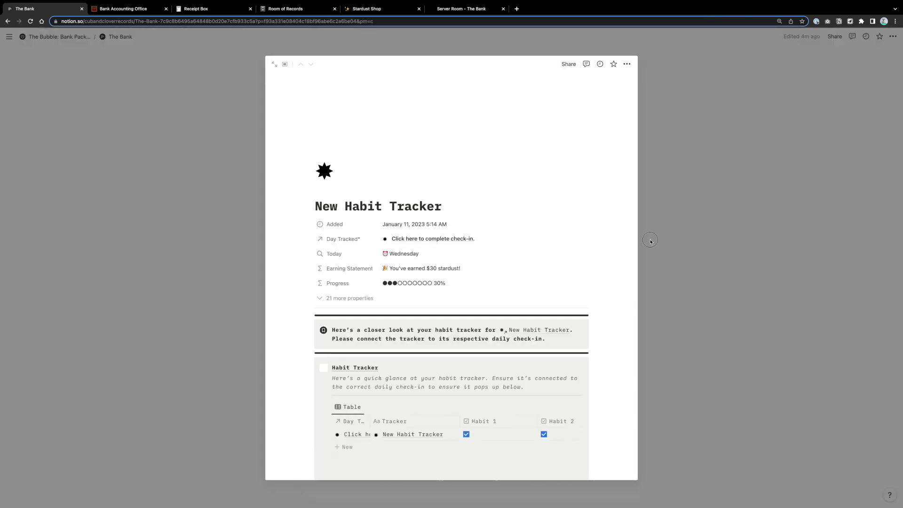
click(650, 240)
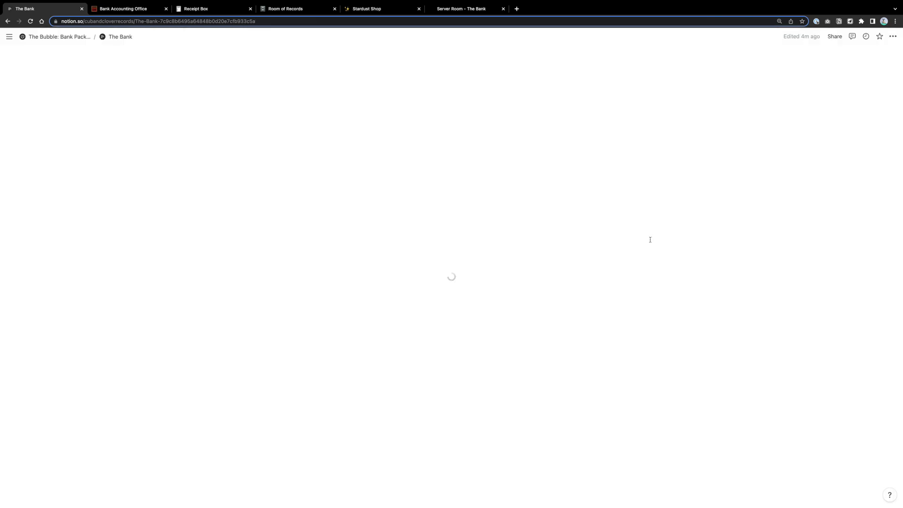
Open the financial goal "Learn my way around The Bank", give it a new target date and close it.
scroll(650, 239, down, 6)
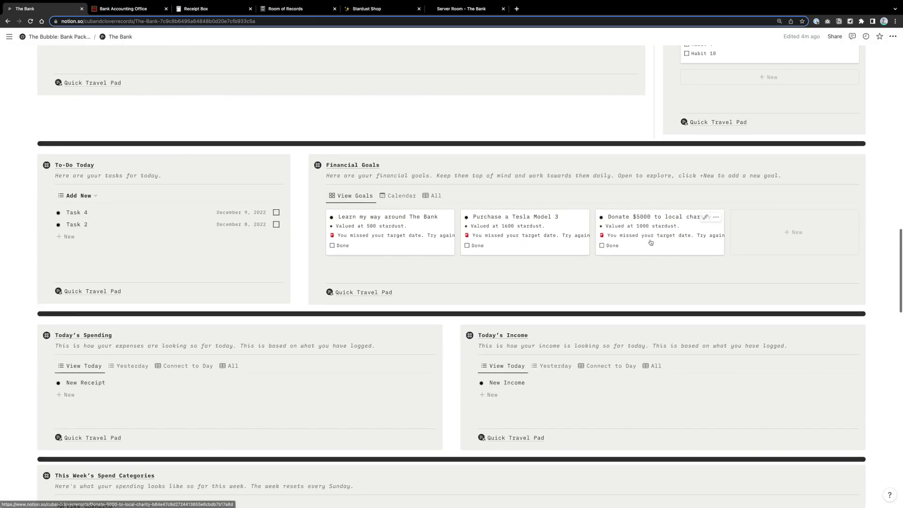
scroll(420, 245, up, 5)
scroll(420, 244, right, 6)
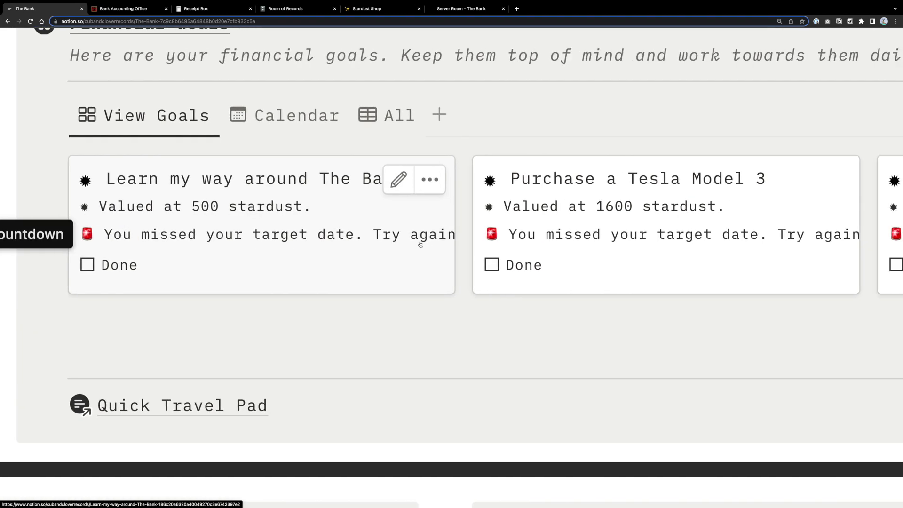
scroll(421, 245, down, 5)
scroll(420, 244, down, 2)
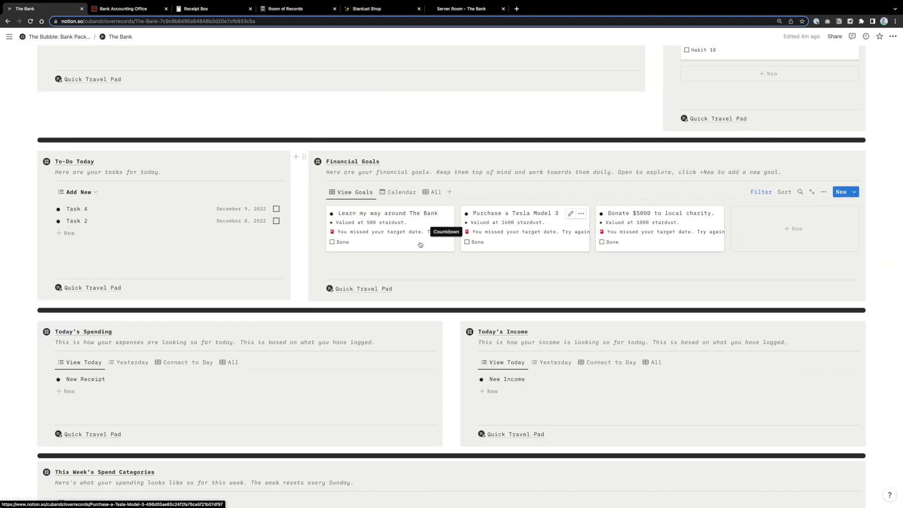
click(420, 245)
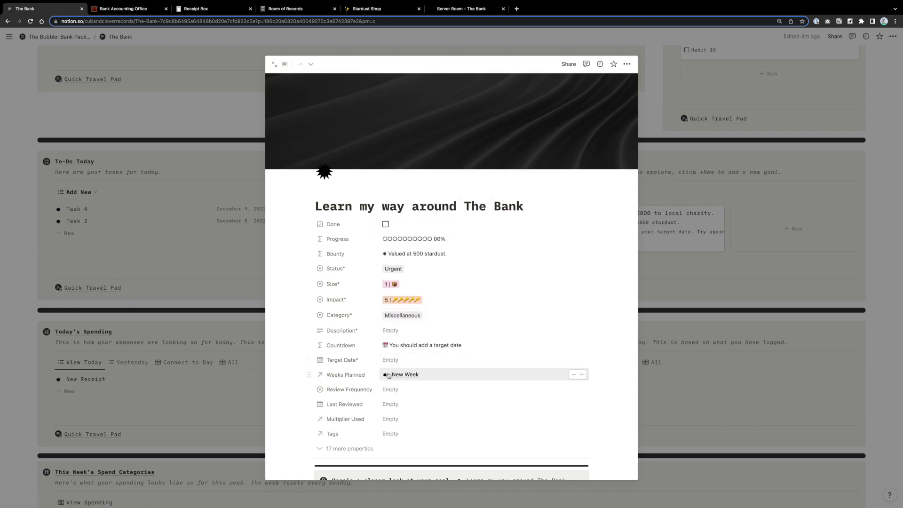
click(682, 269)
scroll(389, 228, up, 5)
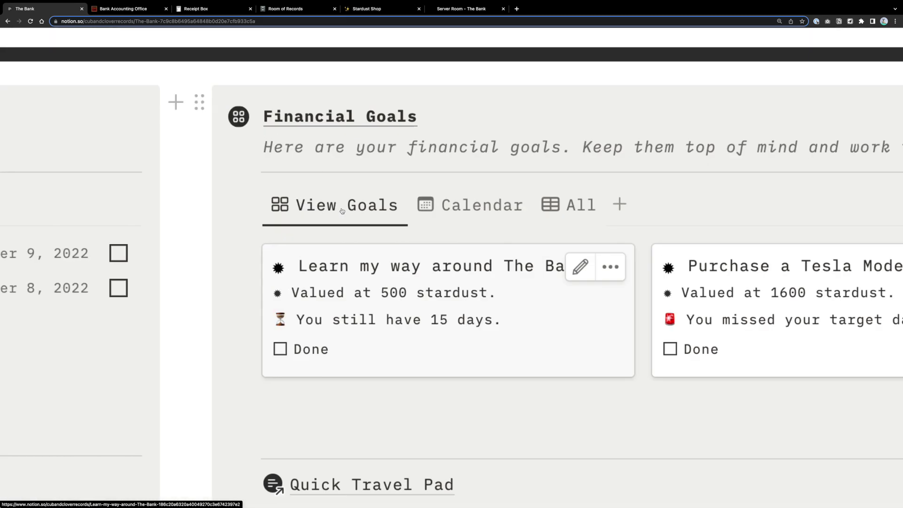
Review Today's Spending, Today's Income, and this week's spend and income categories.
scroll(435, 315, down, 5)
scroll(266, 312, down, 3)
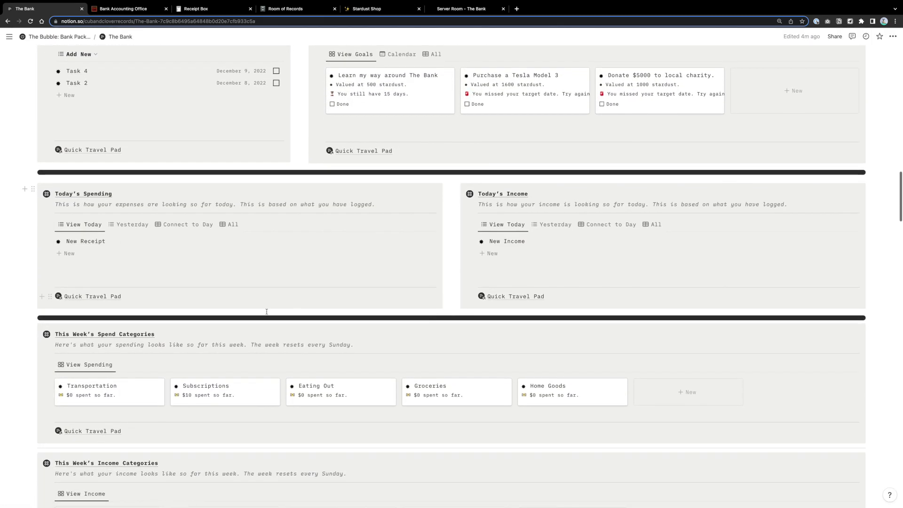
scroll(247, 301, down, 3)
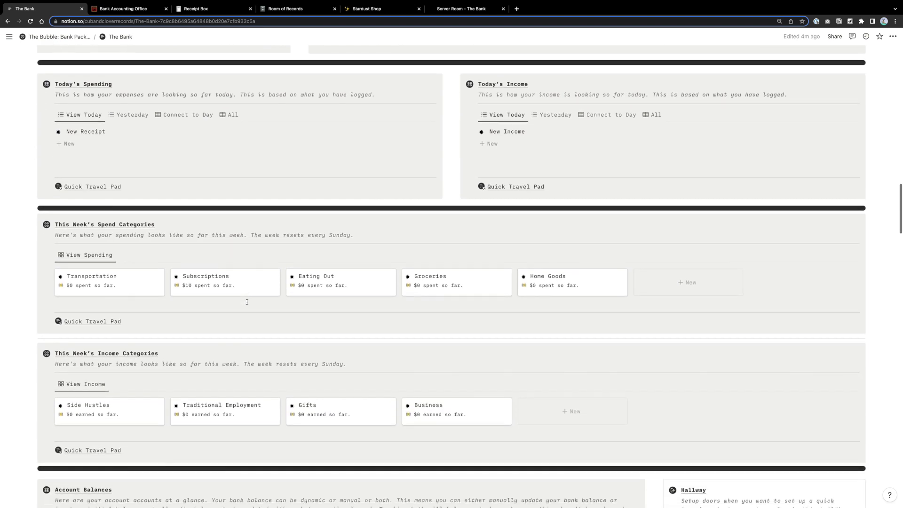
scroll(247, 302, down, 1)
scroll(235, 257, up, 5)
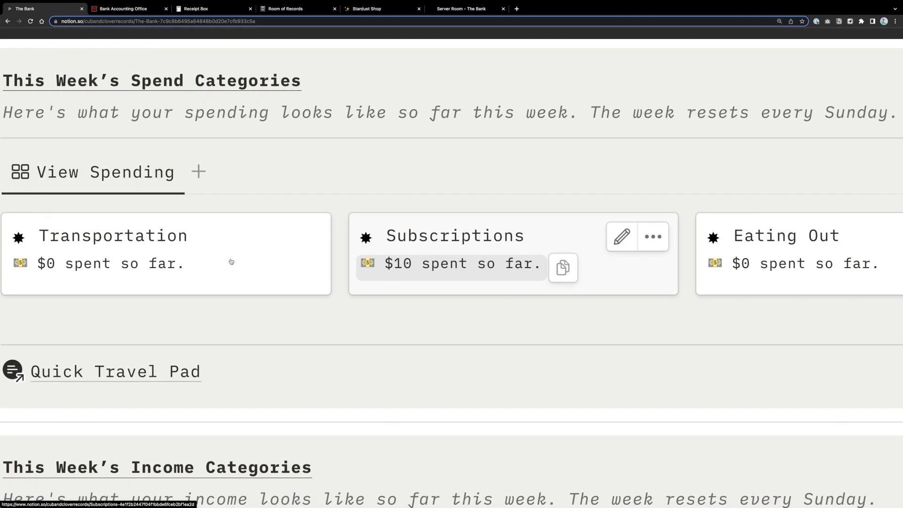
scroll(517, 332, down, 5)
scroll(518, 331, down, 3)
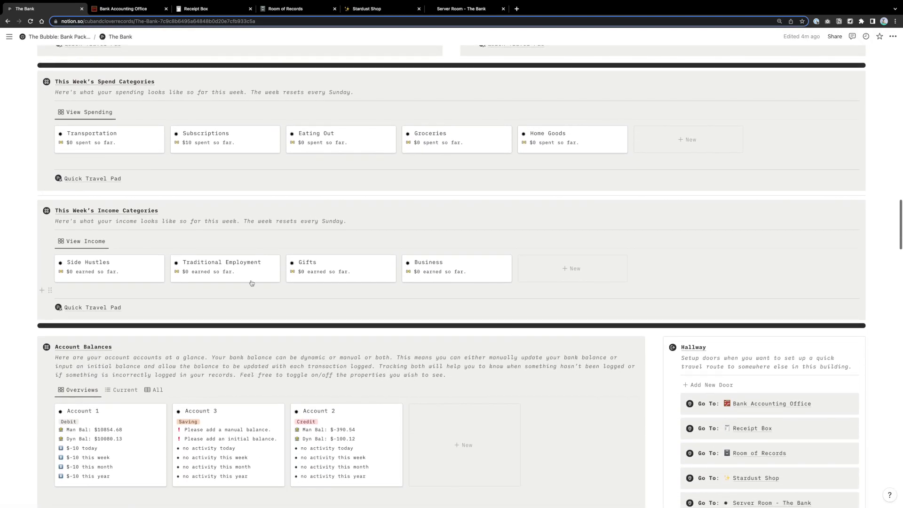
scroll(245, 283, up, 5)
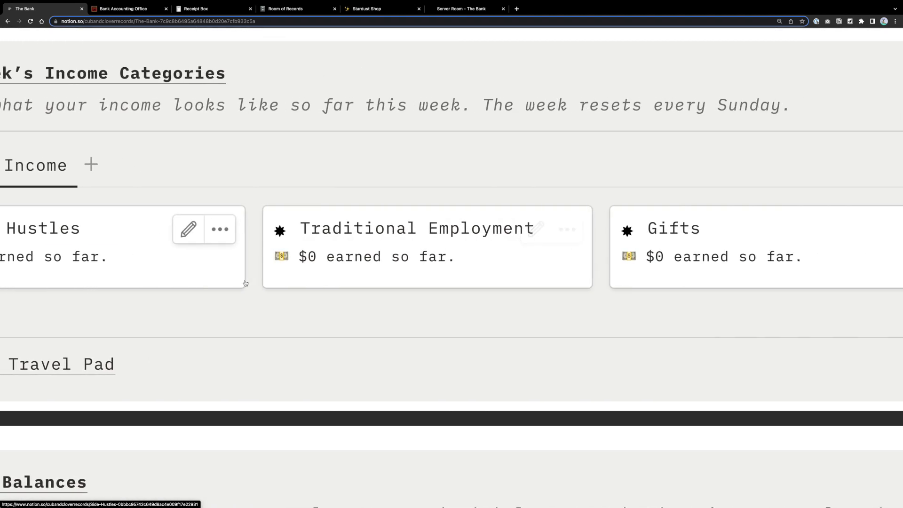
scroll(246, 283, right, 5)
scroll(258, 307, down, 5)
scroll(273, 319, down, 3)
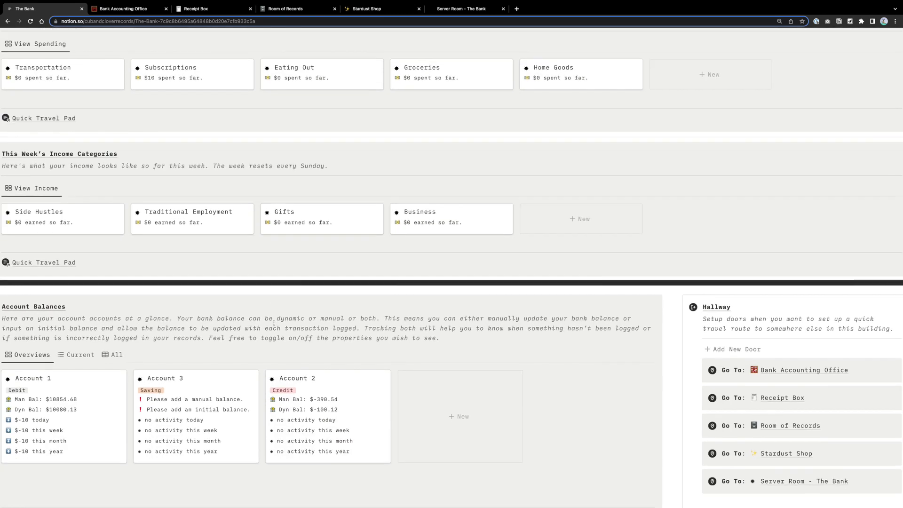
Examine the account overviews under Account Balances and the room links in the Hallway section.
scroll(274, 324, down, 5)
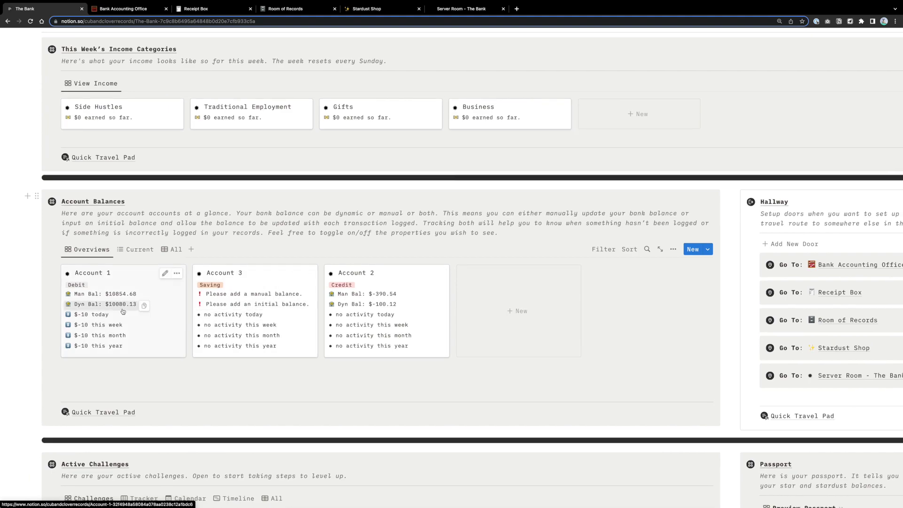
scroll(122, 312, up, 3)
scroll(122, 312, down, 4)
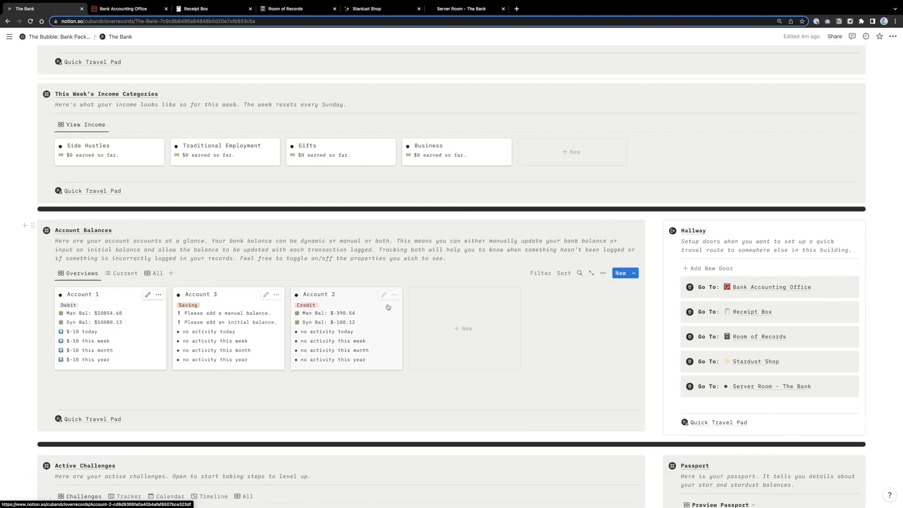
scroll(455, 257, down, 4)
scroll(850, 112, up, 5)
scroll(850, 112, down, 5)
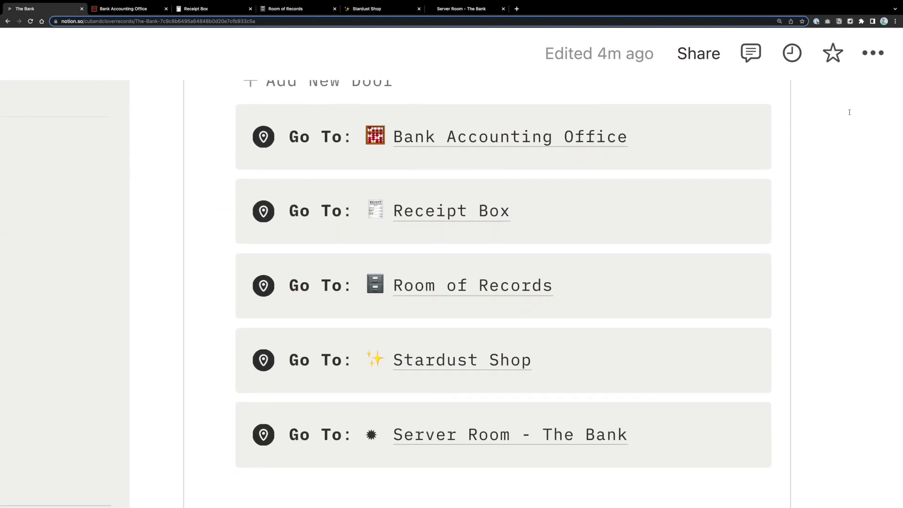
scroll(850, 112, up, 3)
right_click(851, 114)
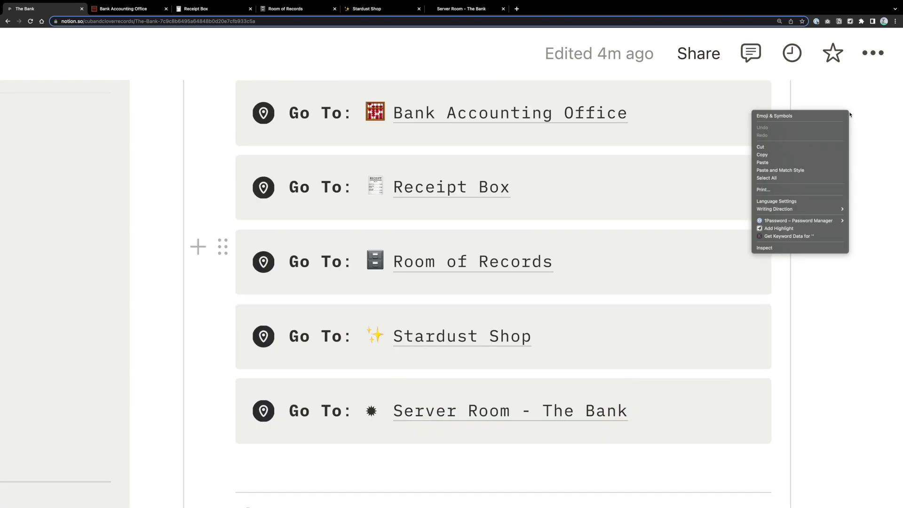
click(868, 353)
Examine the Passport card and the challenge cards in the Active Challenges section.
scroll(868, 354, down, 5)
scroll(867, 351, up, 2)
scroll(867, 352, down, 2)
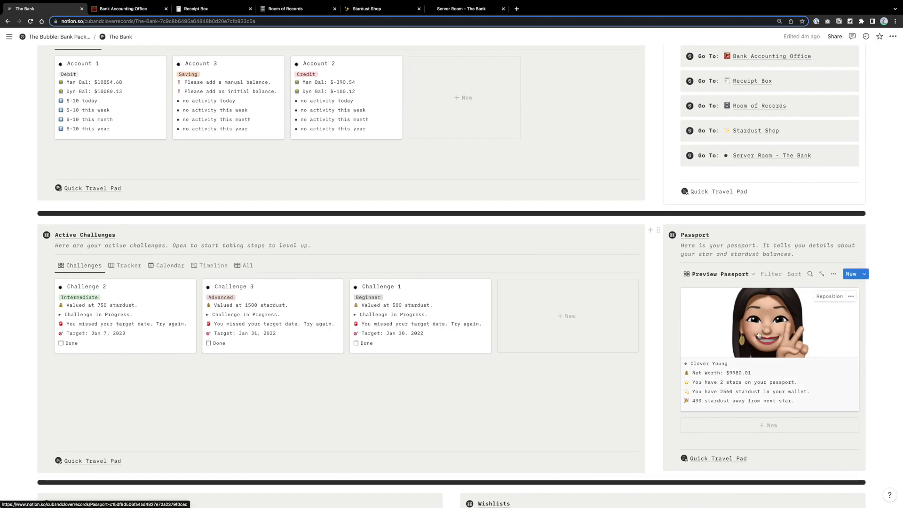
scroll(759, 335, up, 5)
scroll(759, 335, down, 2)
scroll(841, 376, down, 5)
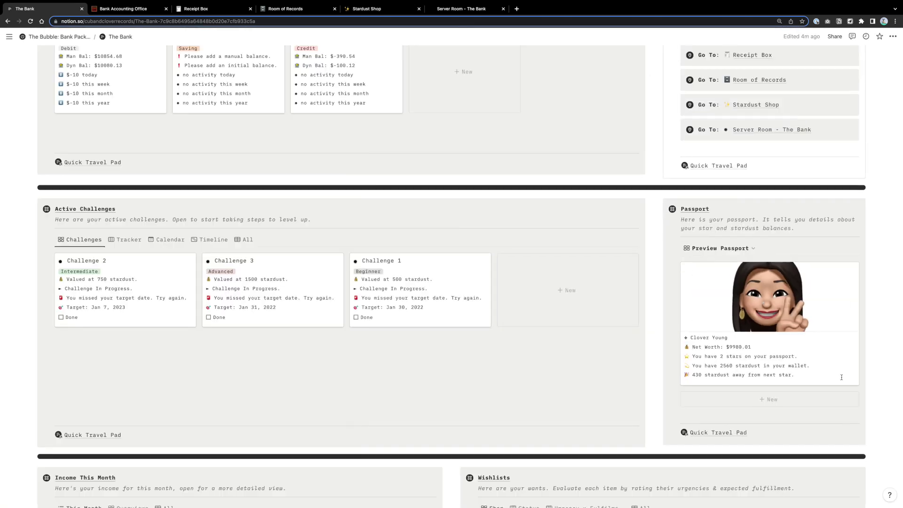
scroll(263, 264, up, 5)
scroll(268, 206, left, 3)
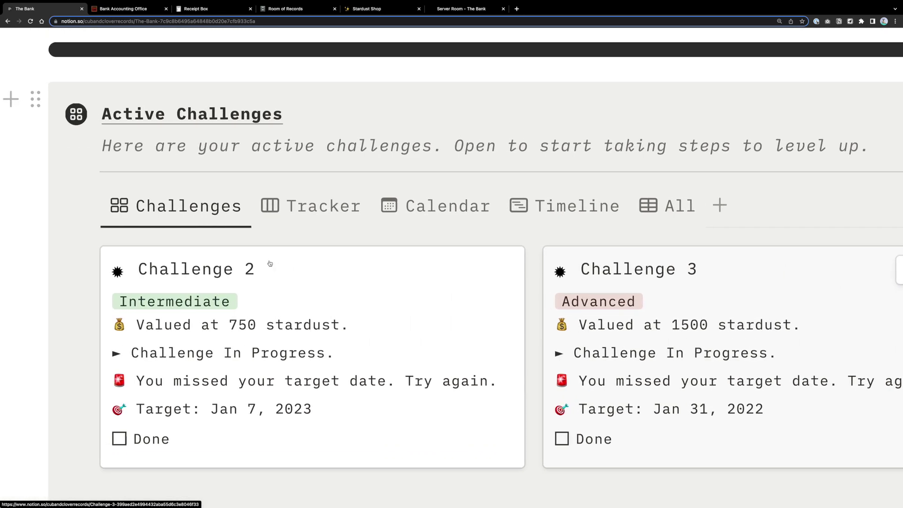
scroll(270, 265, right, 3)
scroll(270, 265, right, 5)
scroll(330, 268, down, 5)
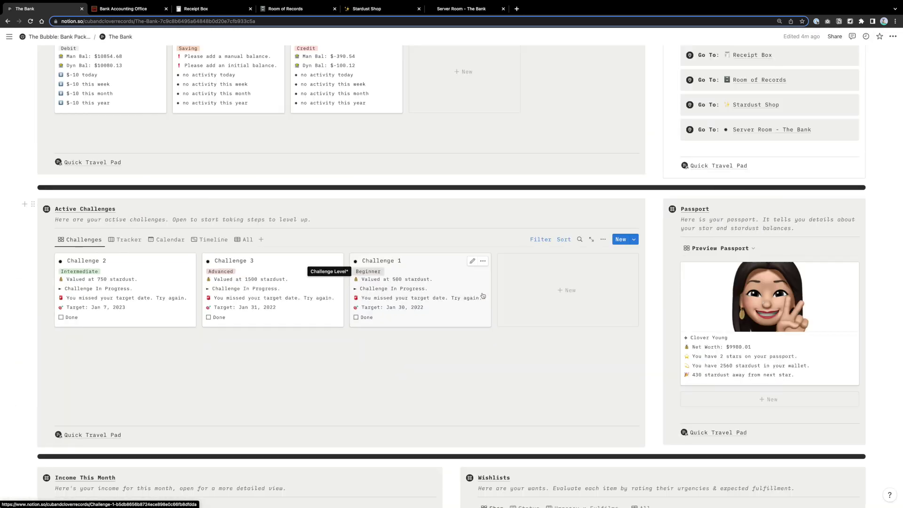
Look through the item cards in the Wishlists section's Shop view.
scroll(483, 296, down, 5)
scroll(483, 296, down, 2)
scroll(665, 269, up, 5)
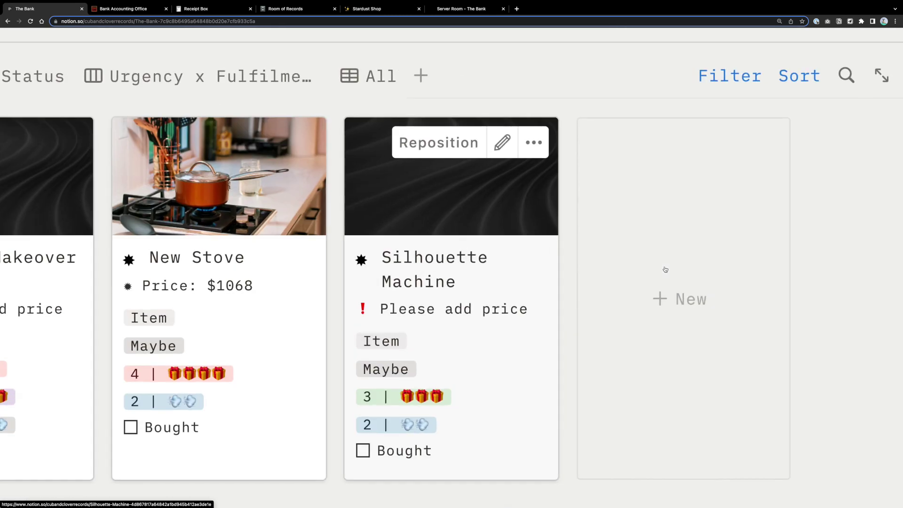
scroll(666, 269, left, 3)
scroll(665, 270, up, 2)
scroll(666, 269, left, 2)
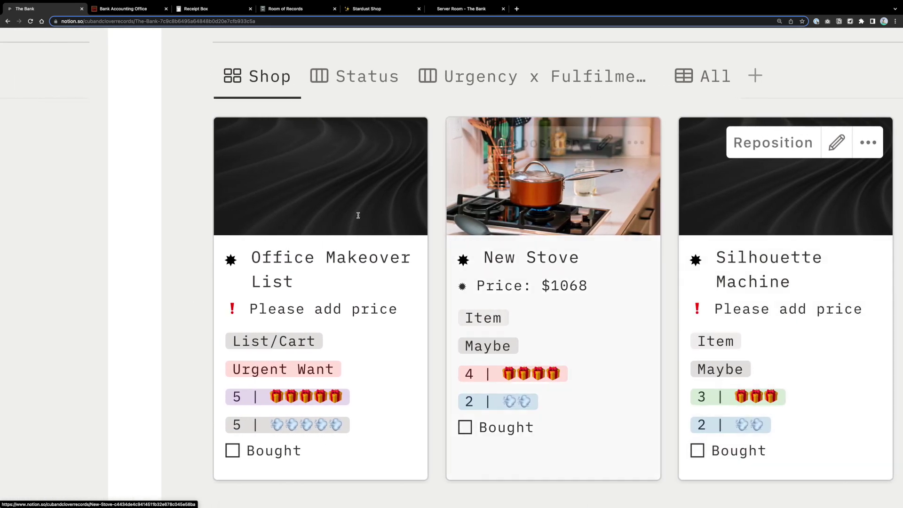
Review the Upcoming Pay Days, Upcoming Expenses, Bank Calendar and Highlights sections.
scroll(159, 268, down, 5)
scroll(141, 256, down, 5)
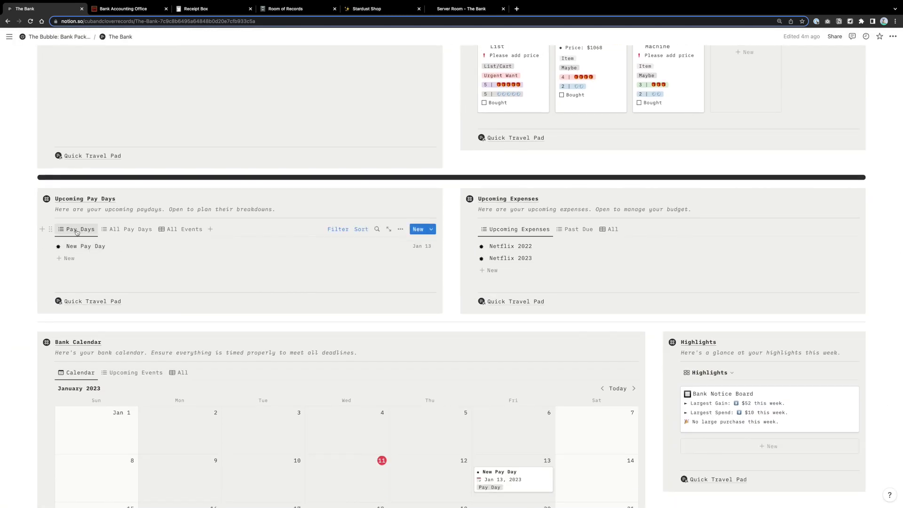
scroll(77, 232, up, 3)
scroll(76, 232, down, 3)
scroll(76, 231, down, 3)
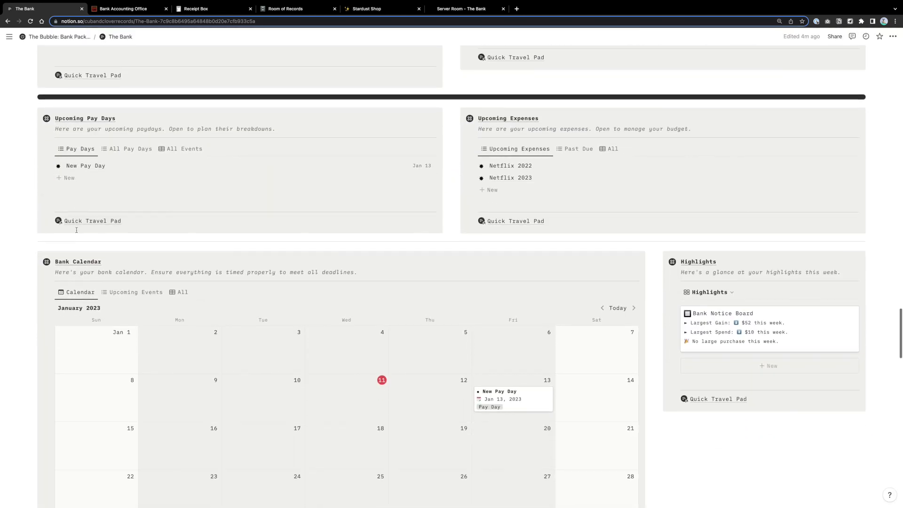
scroll(76, 230, down, 3)
scroll(491, 312, up, 3)
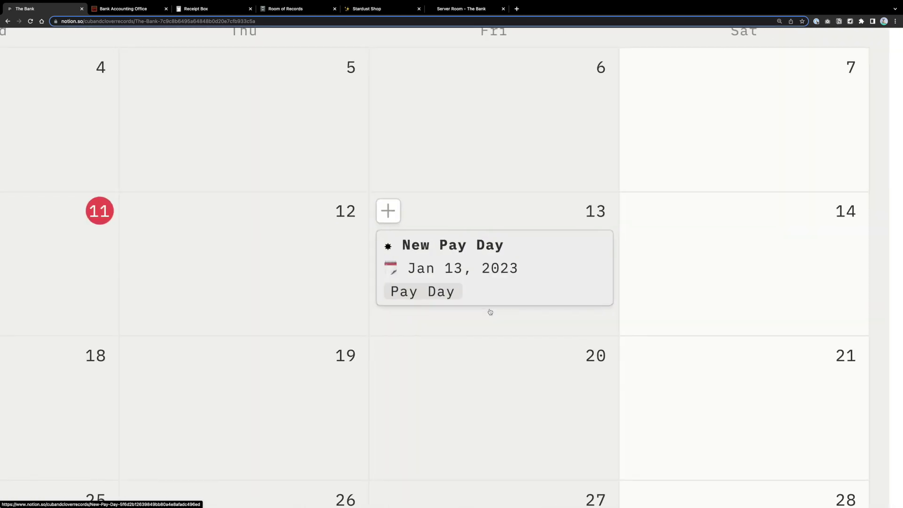
scroll(490, 311, down, 3)
scroll(769, 234, up, 3)
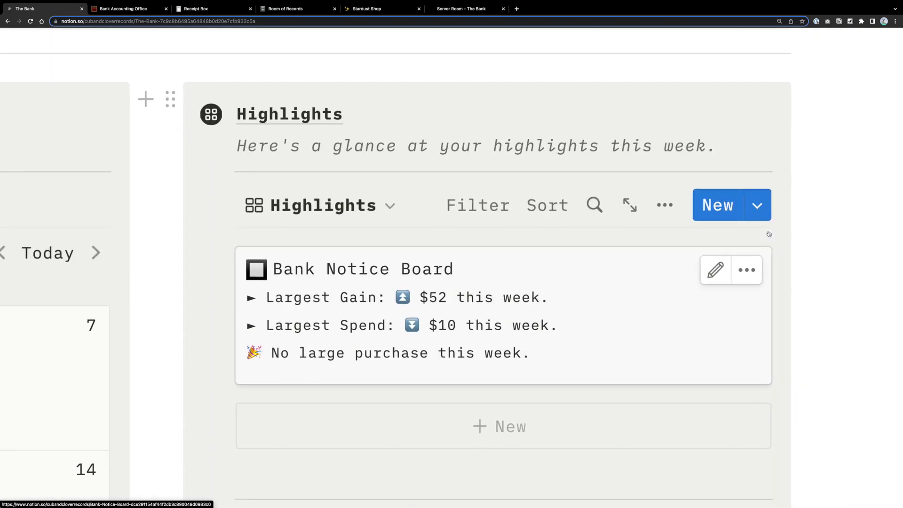
Mark the Netflix 2022 bill's December payment as settled in the Monthly Bill Tracker.
scroll(720, 297, down, 3)
scroll(474, 303, down, 5)
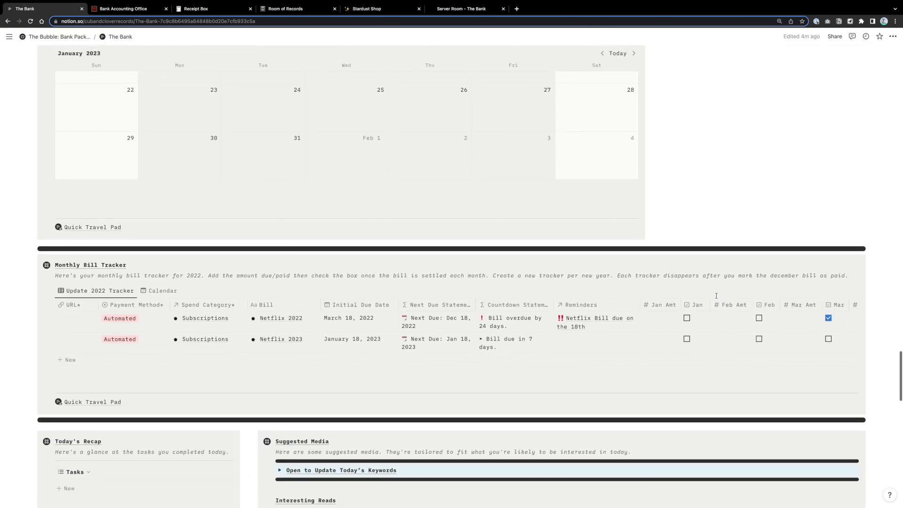
scroll(335, 290, up, 3)
scroll(334, 288, right, 5)
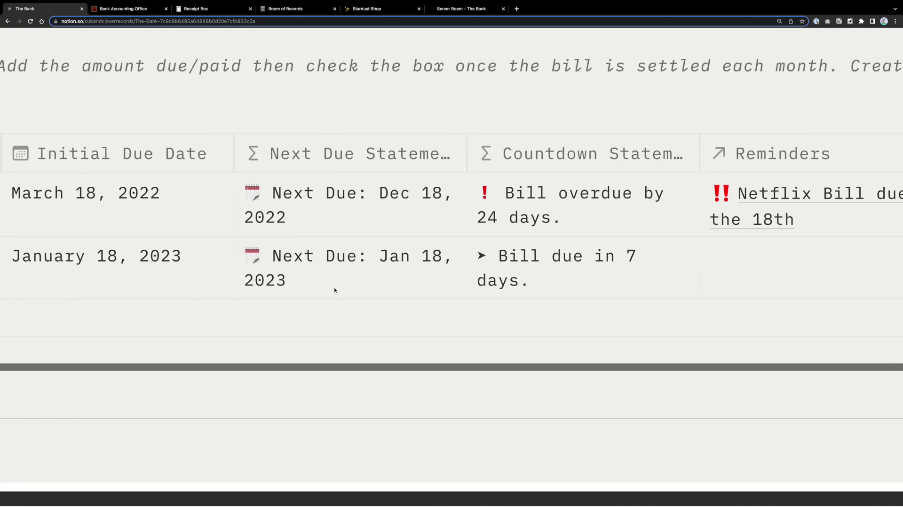
scroll(441, 283, down, 3)
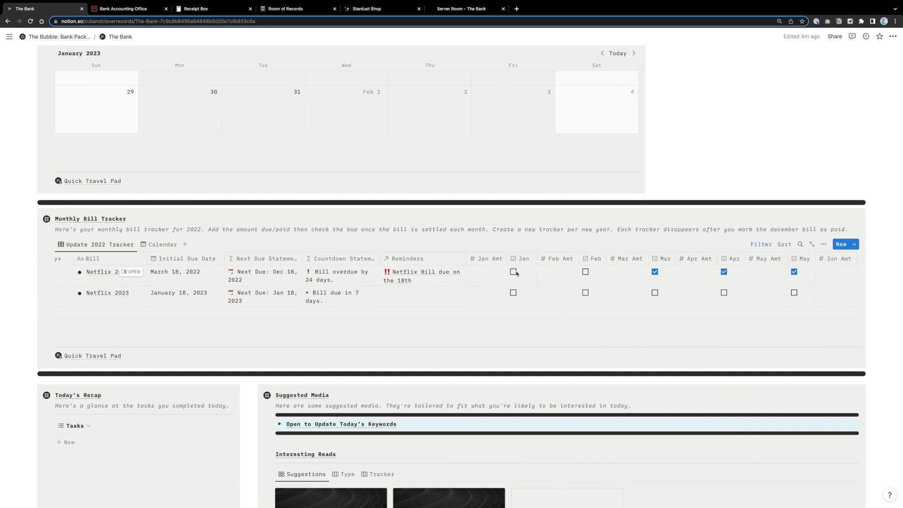
click(659, 272)
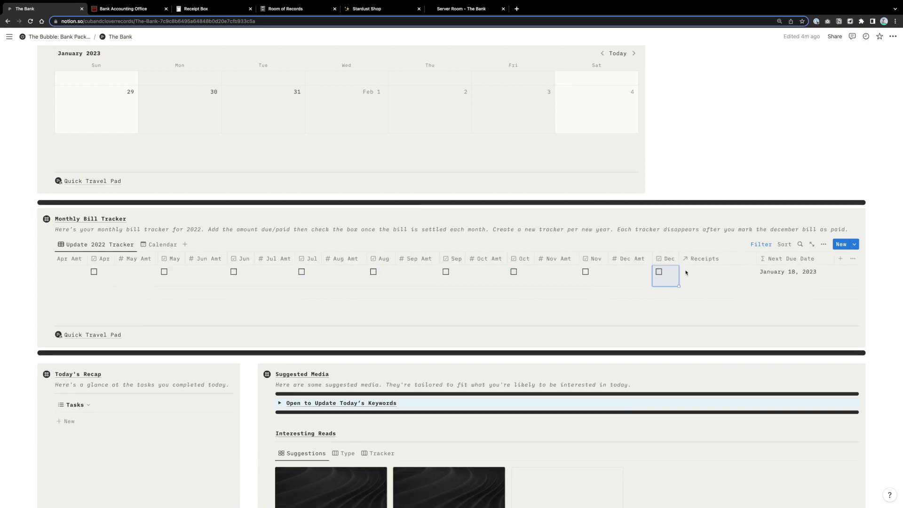
Mark the Netflix 2023 bill's January payment as settled, check its next due statement, and clear the mark again.
scroll(796, 278, up, 3)
scroll(797, 278, down, 3)
scroll(797, 277, left, 3)
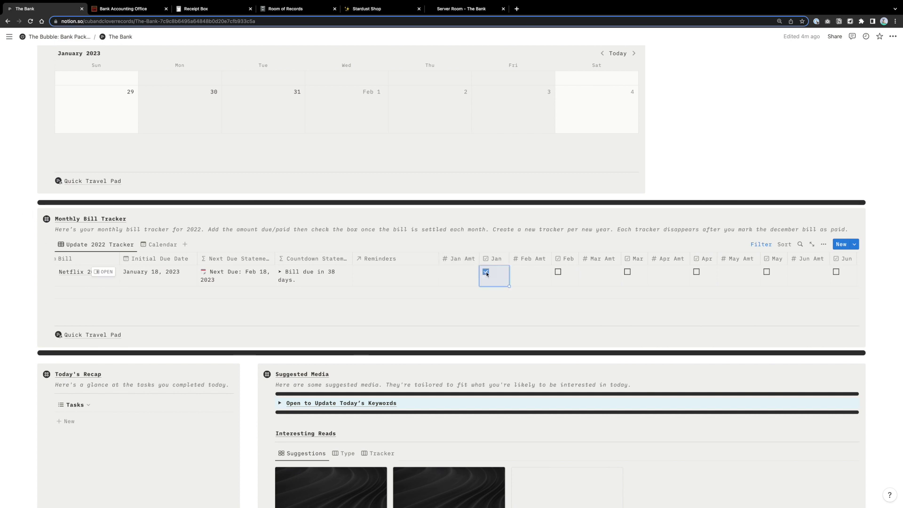
scroll(318, 276, up, 3)
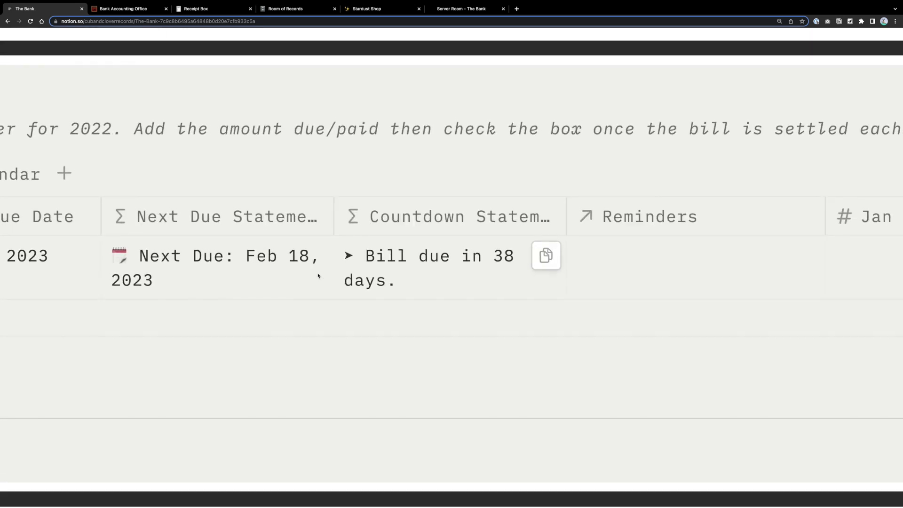
scroll(318, 276, down, 3)
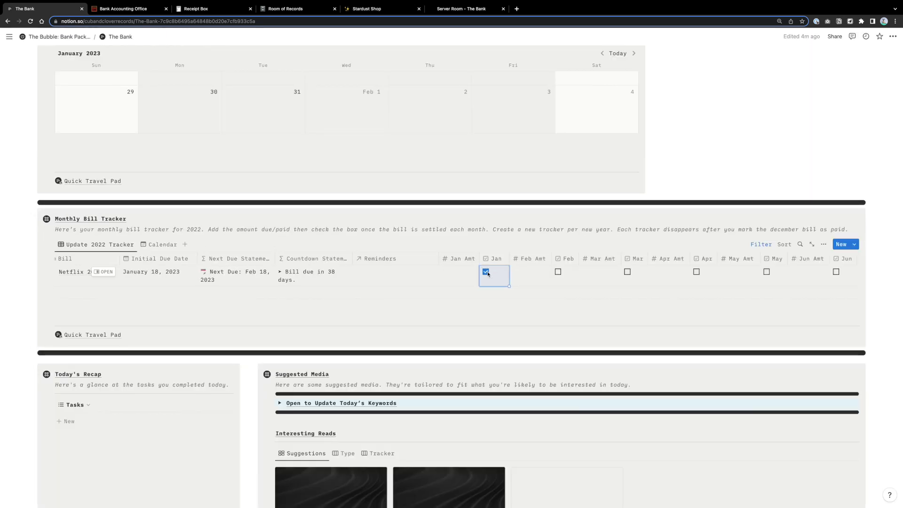
Look through the Interesting Reads and Interesting Watches suggestion cards in the Suggested Media section.
scroll(487, 274, down, 7)
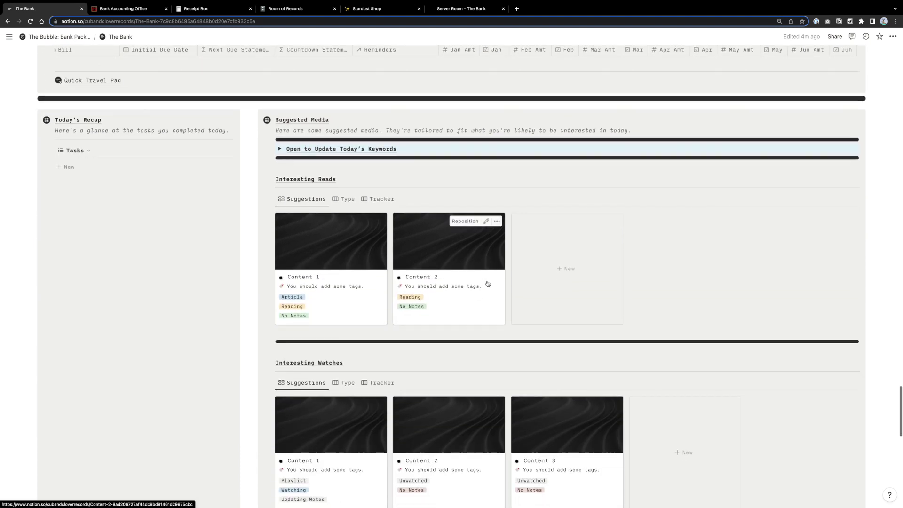
scroll(488, 284, down, 1)
scroll(324, 407, up, 10)
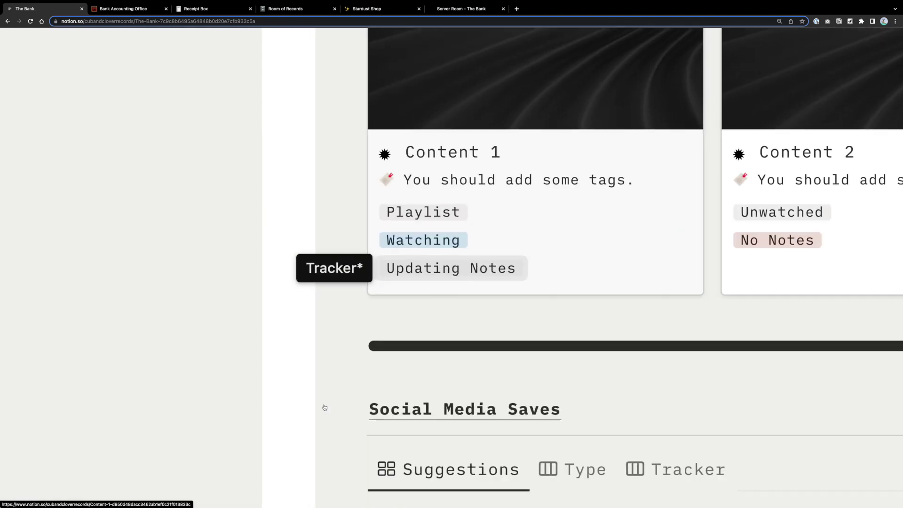
scroll(324, 404, down, 5)
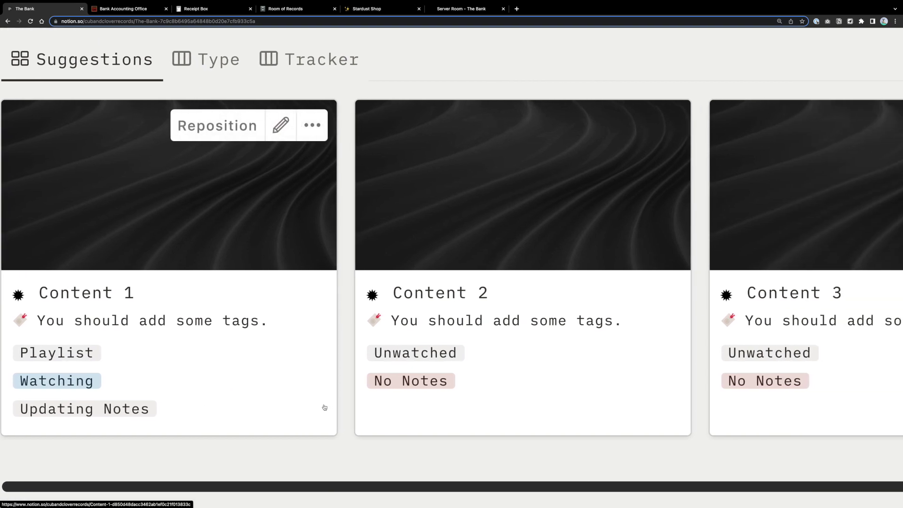
right_click(324, 405)
scroll(324, 405, down, 5)
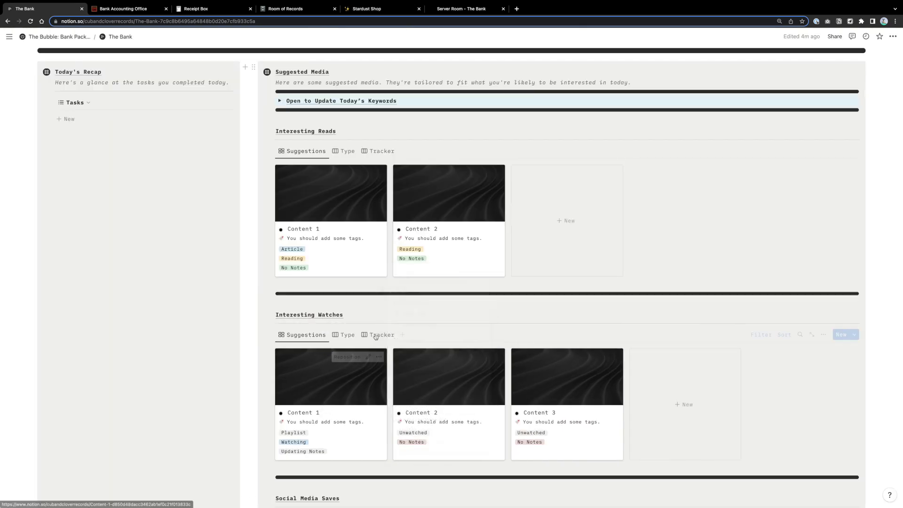
Show Interesting Watches in the Tracker view and move Content 2 to the Watched group under Notes Complete.
click(375, 337)
scroll(464, 347, down, 5)
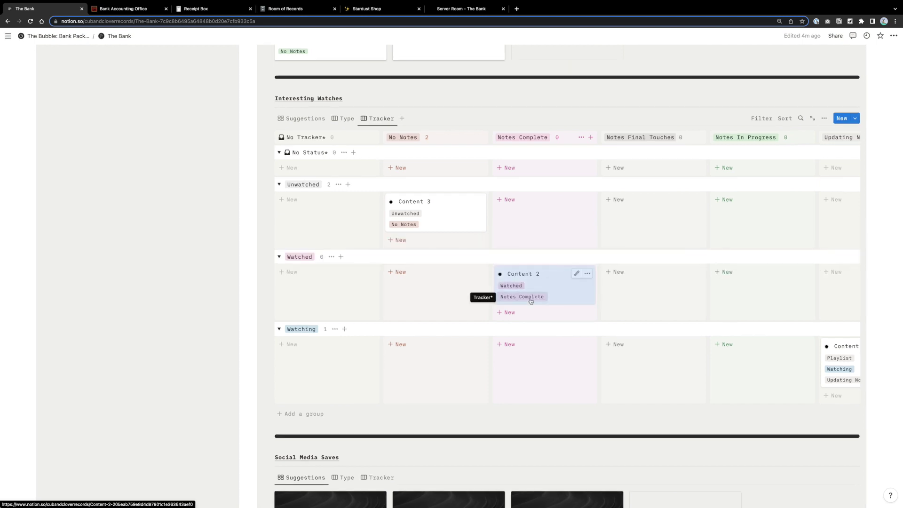
scroll(531, 301, up, 5)
scroll(532, 301, down, 5)
Review the Social Media Saves and Interesting Listens cards and return to the start of the page.
scroll(531, 300, down, 7)
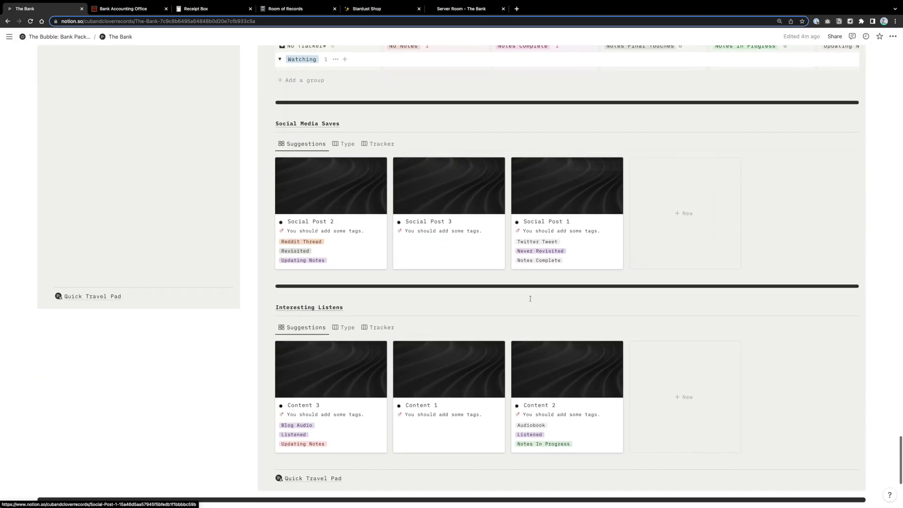
scroll(530, 299, down, 5)
scroll(559, 363, up, 15)
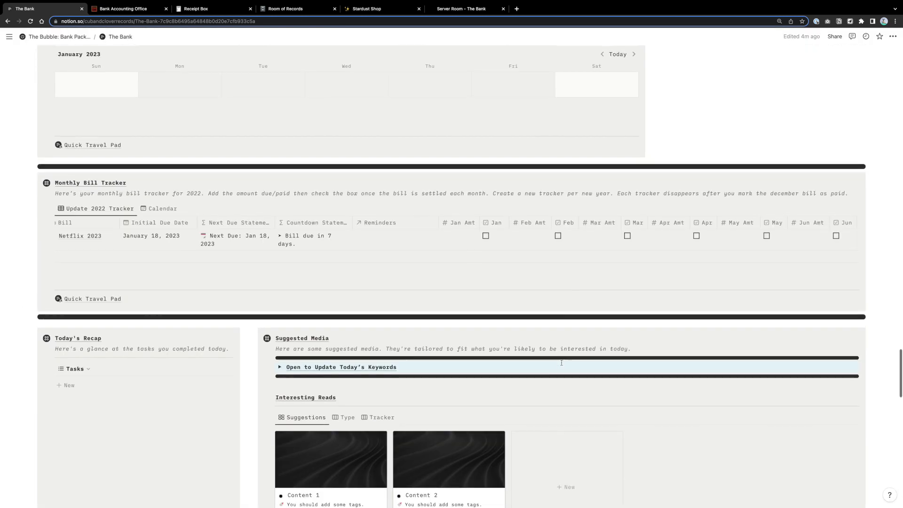
scroll(561, 362, up, 20)
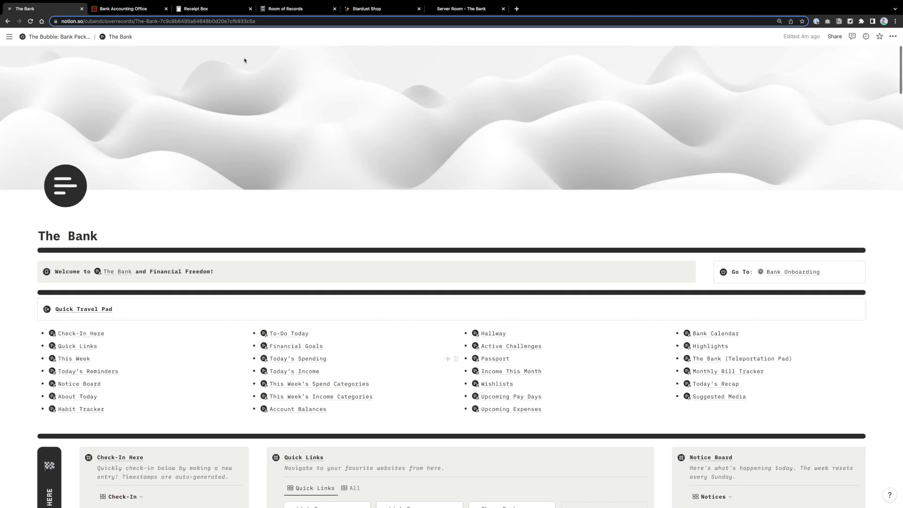
Switch to the Bank Accounting Office page and examine all the links in its Quick Travel Pad.
click(151, 10)
scroll(171, 157, down, 3)
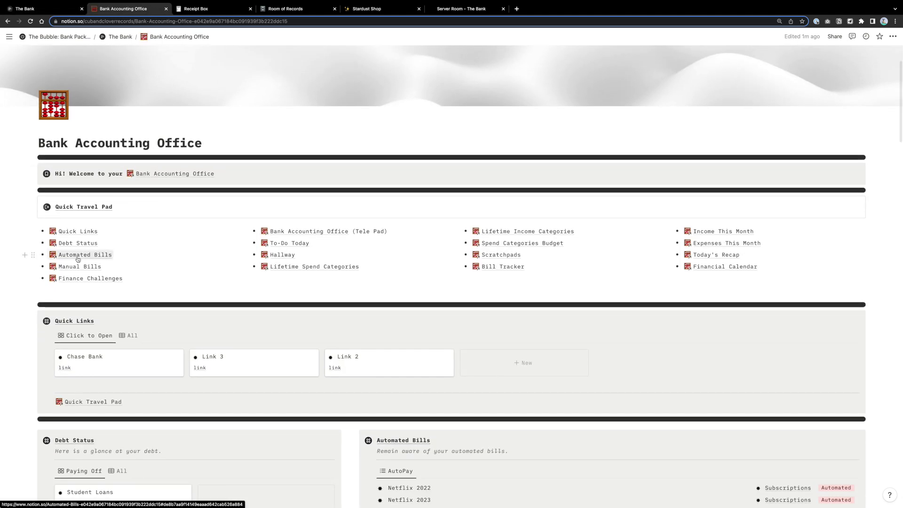
scroll(75, 256, up, 5)
scroll(77, 256, right, 5)
scroll(78, 257, right, 5)
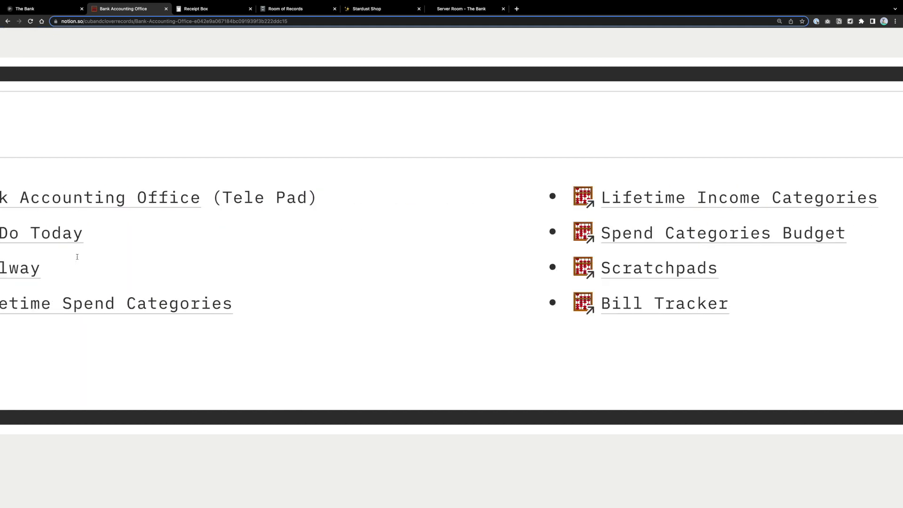
scroll(77, 256, right, 7)
scroll(580, 379, down, 10)
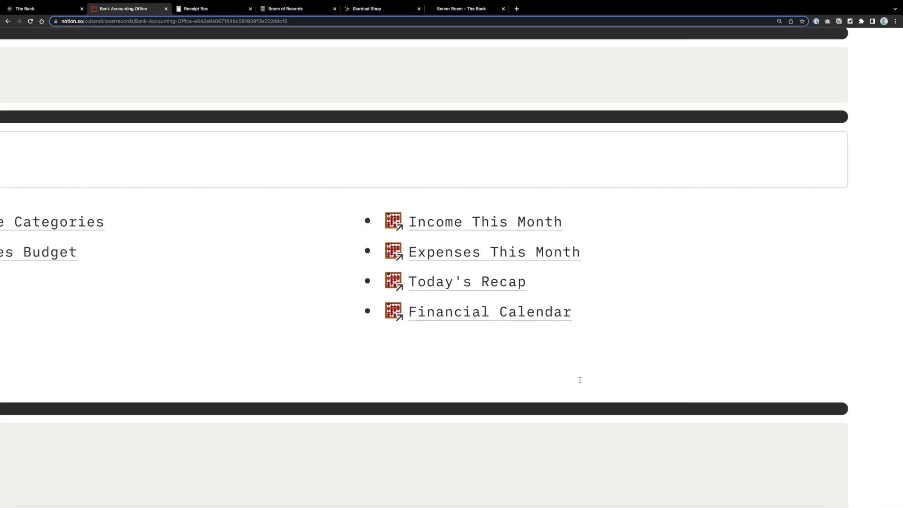
Examine the Debt Status card, the Automated and Manual Bills lists, and the Finance Challenges cards.
scroll(156, 299, down, 4)
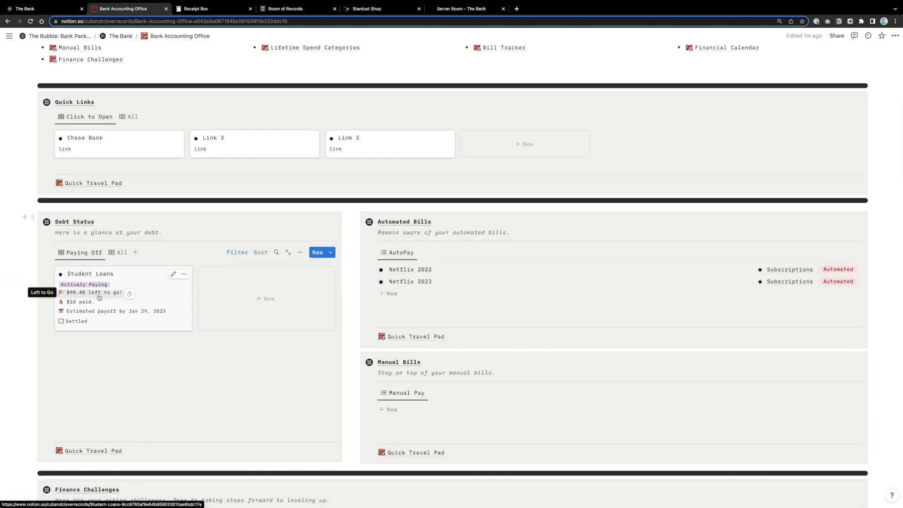
scroll(152, 302, up, 5)
scroll(152, 303, down, 5)
scroll(380, 359, down, 5)
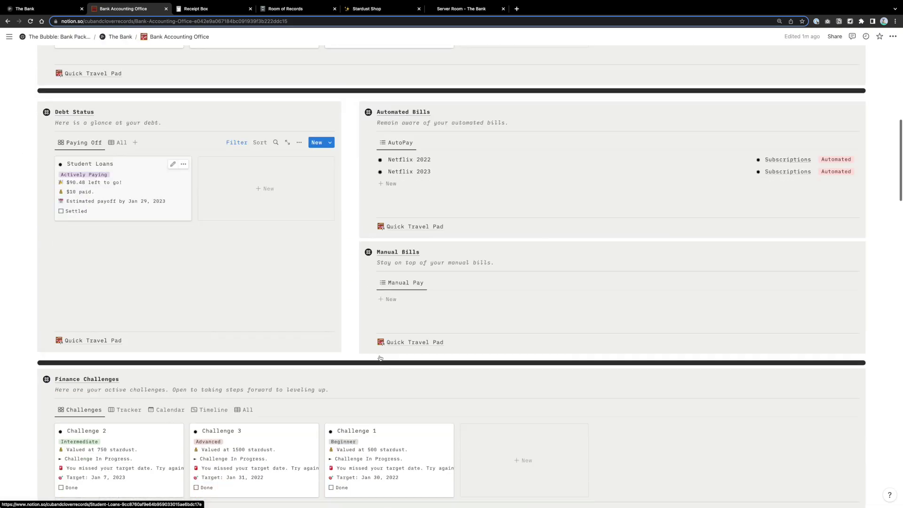
scroll(255, 336, up, 5)
scroll(256, 336, down, 5)
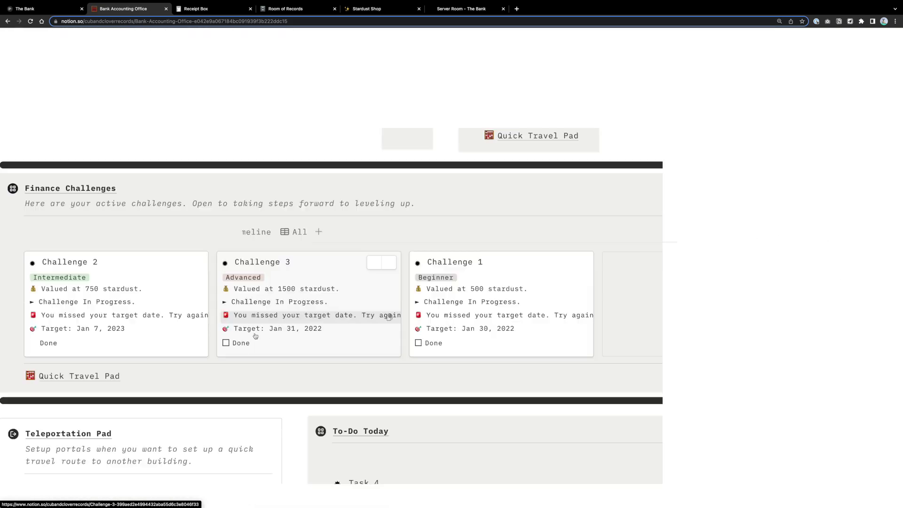
Mark Task 4 as completed in the To-Do Today section of the Bank Accounting Office.
scroll(263, 332, down, 4)
scroll(291, 325, down, 2)
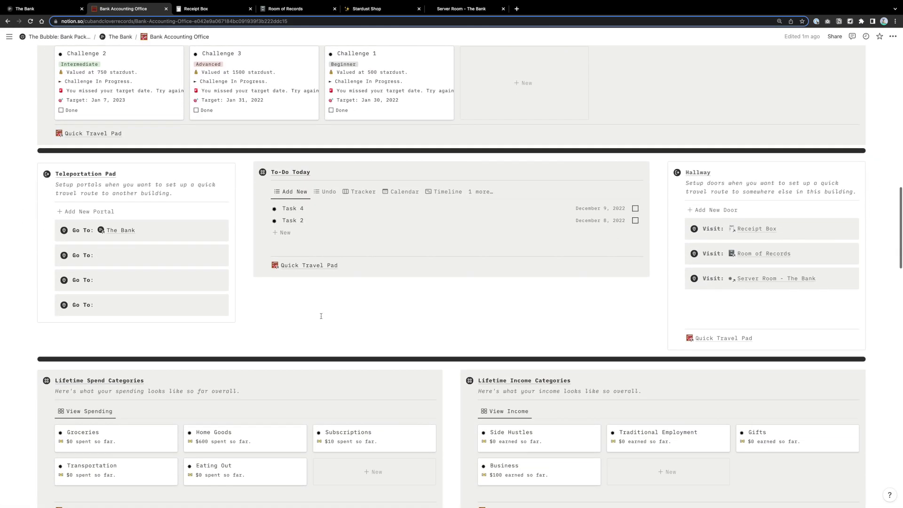
scroll(417, 289, down, 6)
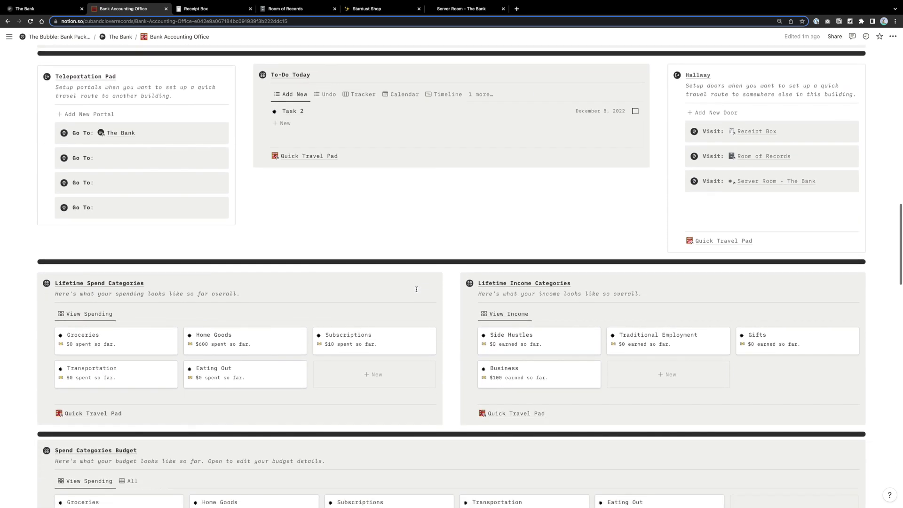
Examine the category totals in the Lifetime Spend Categories and Lifetime Income Categories sections.
scroll(341, 300, up, 5)
scroll(340, 300, down, 5)
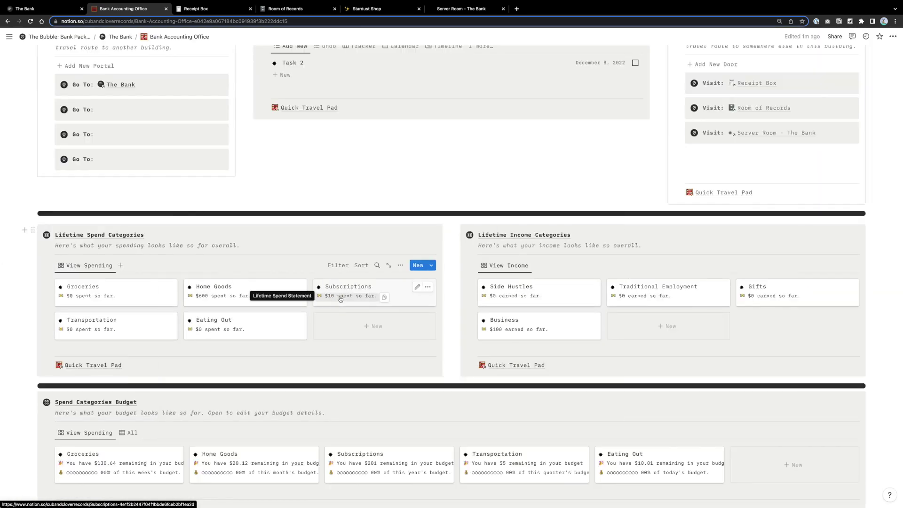
scroll(564, 328, up, 5)
scroll(565, 327, down, 5)
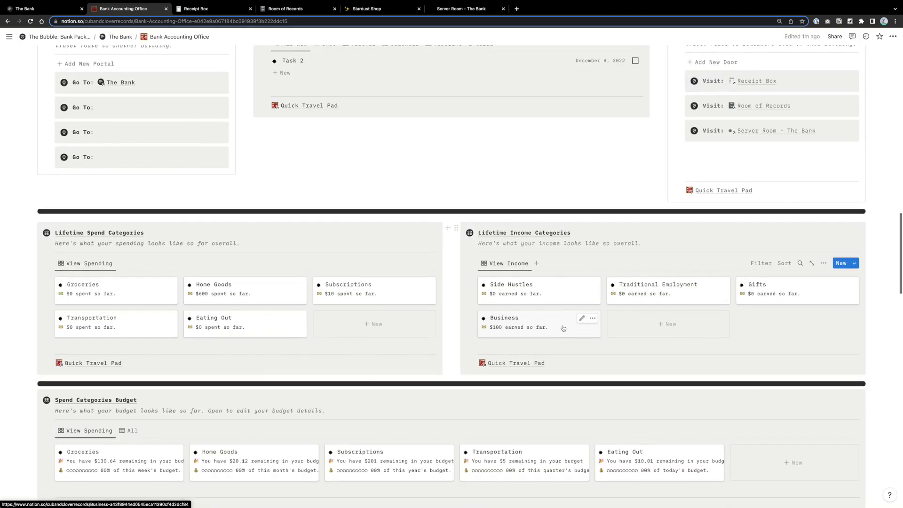
Read the budget status and progress statements on the Spend Categories Budget cards.
scroll(564, 328, down, 6)
scroll(226, 313, up, 5)
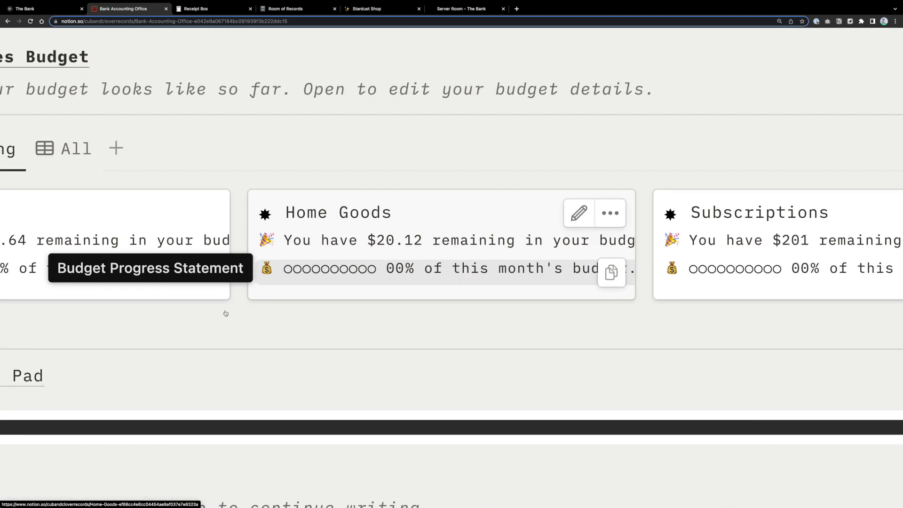
scroll(224, 312, down, 5)
scroll(120, 306, up, 5)
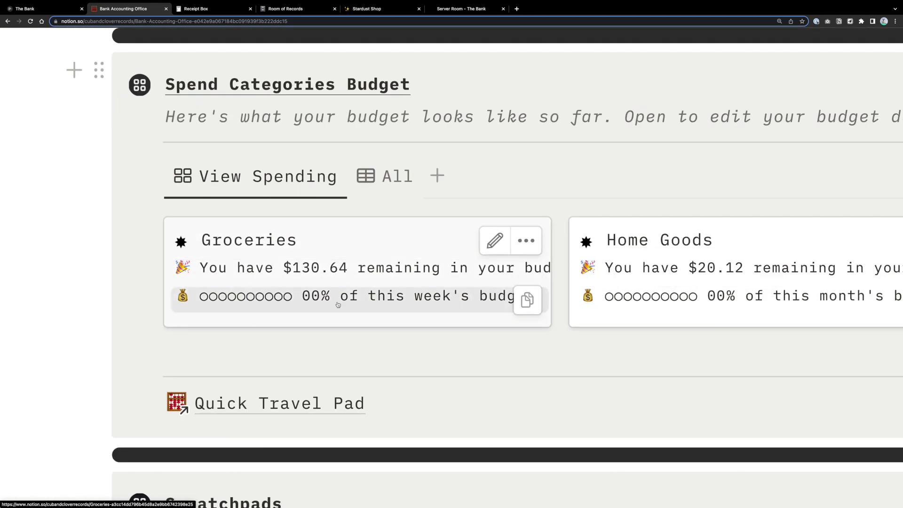
scroll(337, 305, down, 5)
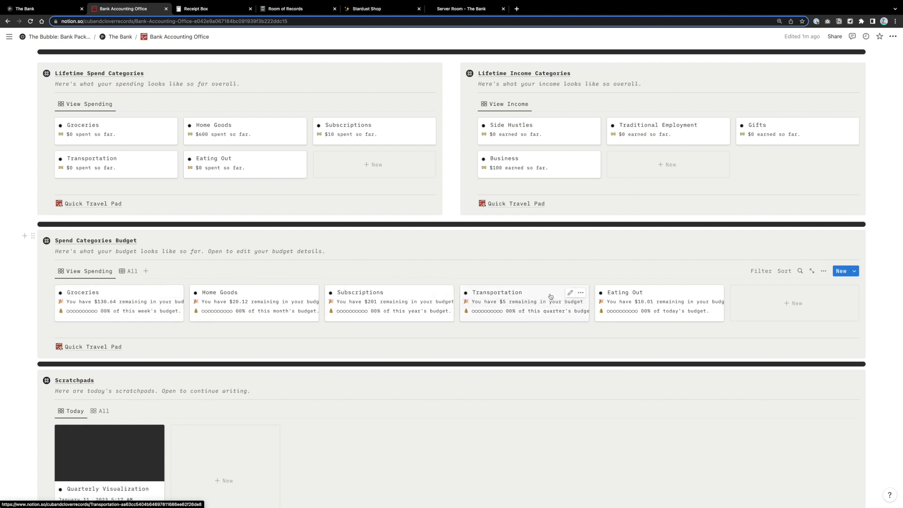
Set the Transportation category's budget to $10 and return to the Spend Categories Budget section.
click(551, 297)
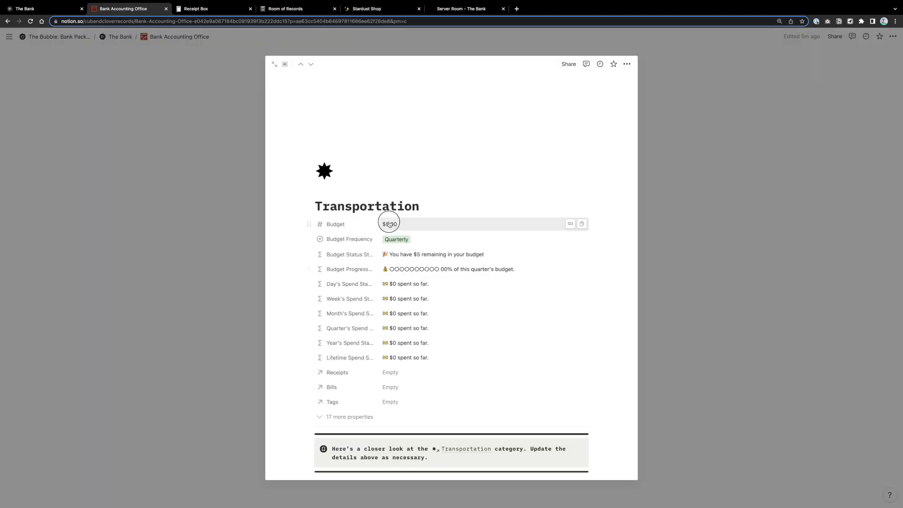
click(389, 224)
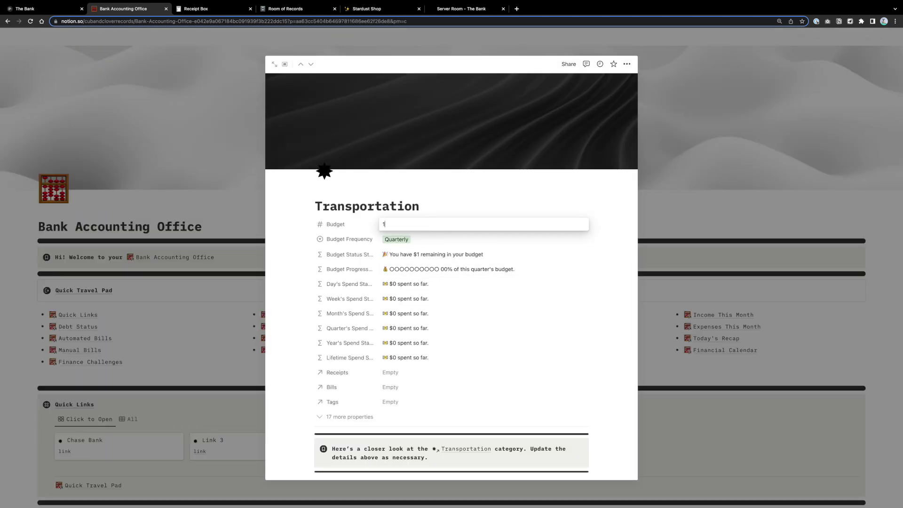
click(841, 209)
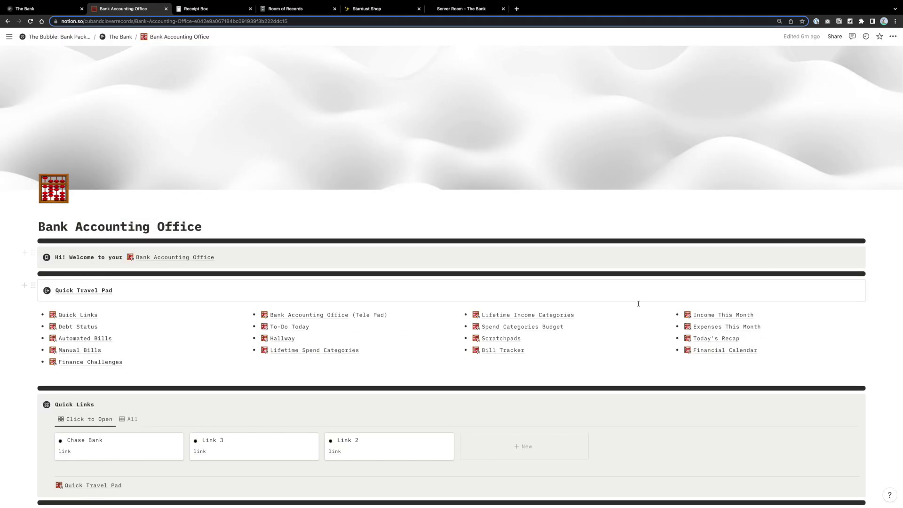
scroll(638, 304, down, 20)
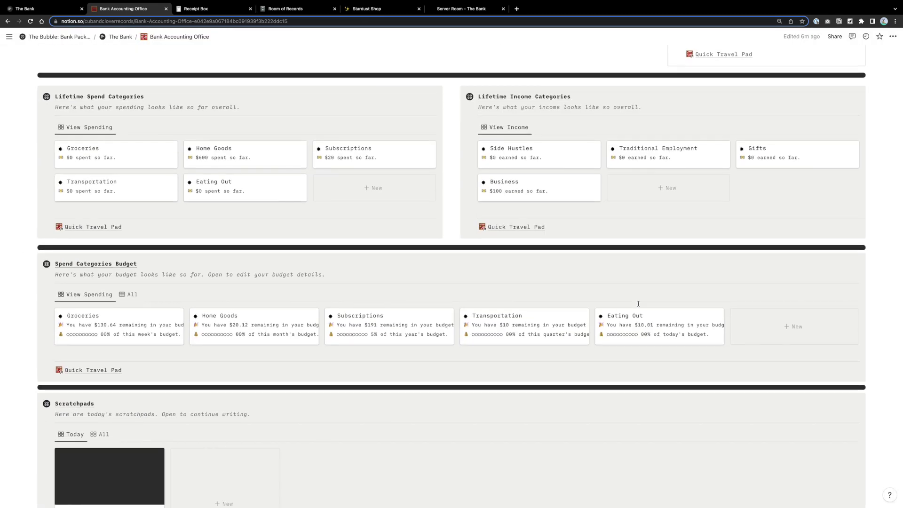
Review the Scratchpads, Bill Tracker, monthly income and expenses, Today's Recap and Financial Calendar sections.
scroll(639, 303, down, 5)
scroll(110, 316, up, 5)
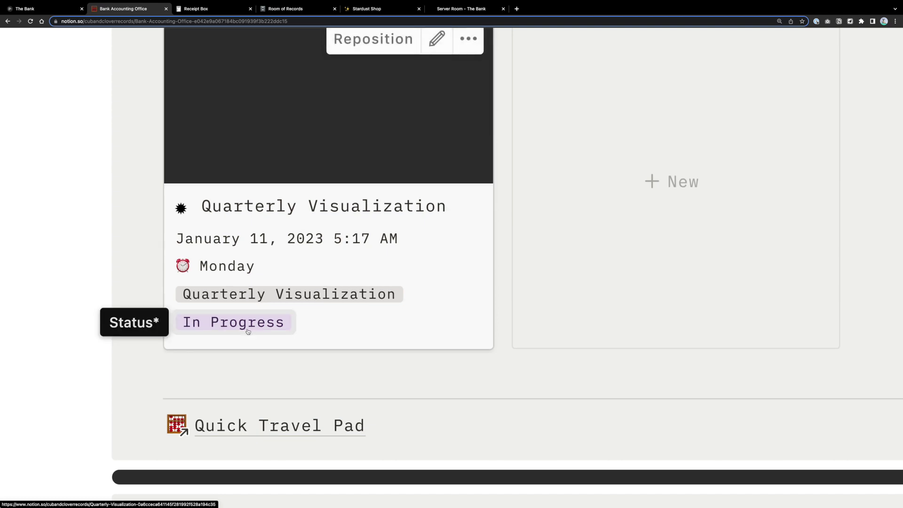
scroll(248, 331, down, 5)
scroll(248, 331, down, 7)
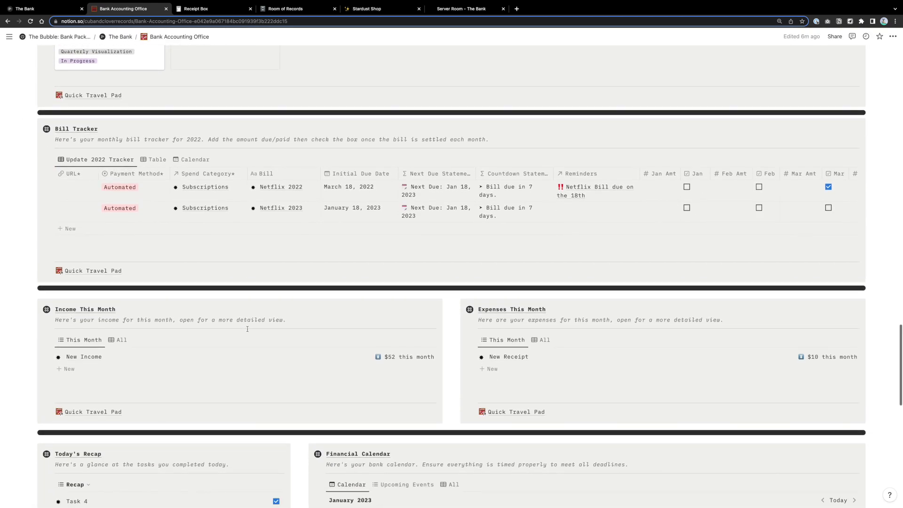
scroll(248, 329, down, 8)
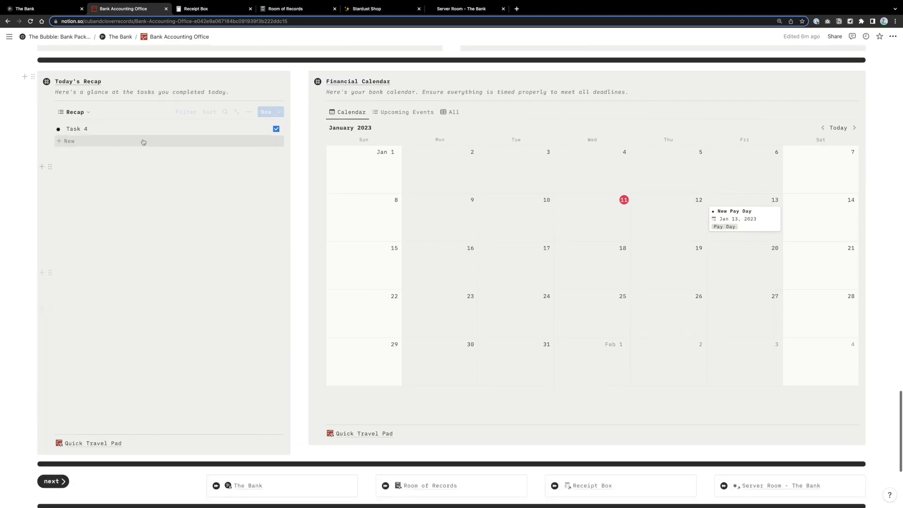
Look at the completed tasks in the Today's Recap section and return to the start of the Bank Accounting Office page.
scroll(143, 143, up, 5)
right_click(143, 142)
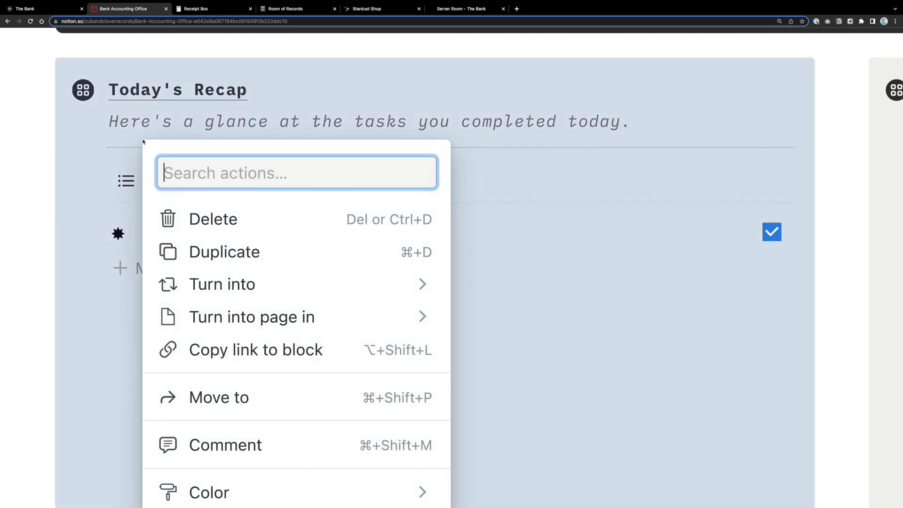
scroll(143, 142, down, 5)
key(Escape)
scroll(311, 283, down, 2)
scroll(311, 283, up, 20)
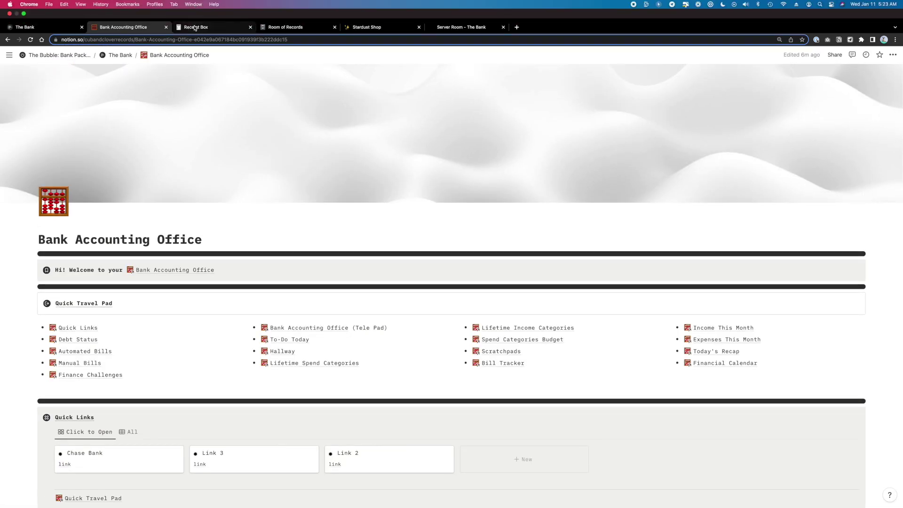
Go to the Receipt Box page and review its Add New, Recent Receipts and Receipt Types sections.
click(194, 5)
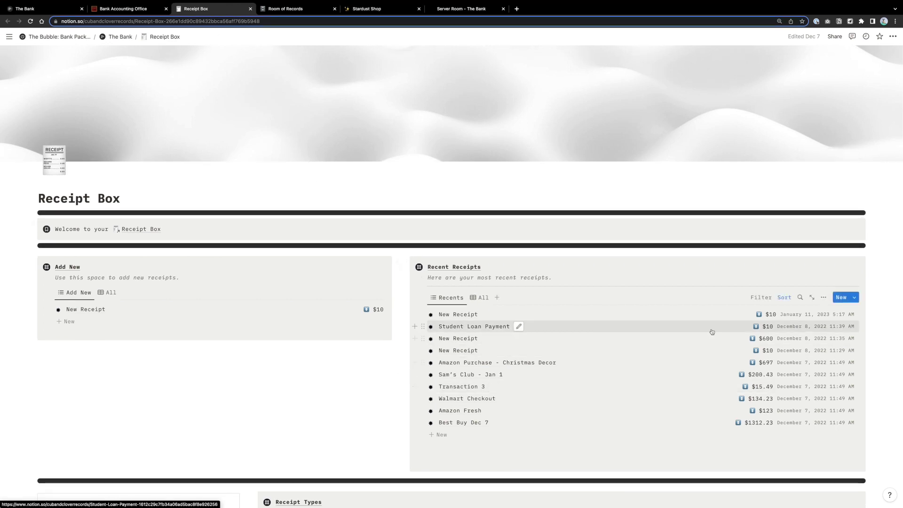
scroll(712, 332, up, 5)
scroll(712, 333, down, 5)
scroll(710, 332, down, 5)
scroll(375, 345, up, 5)
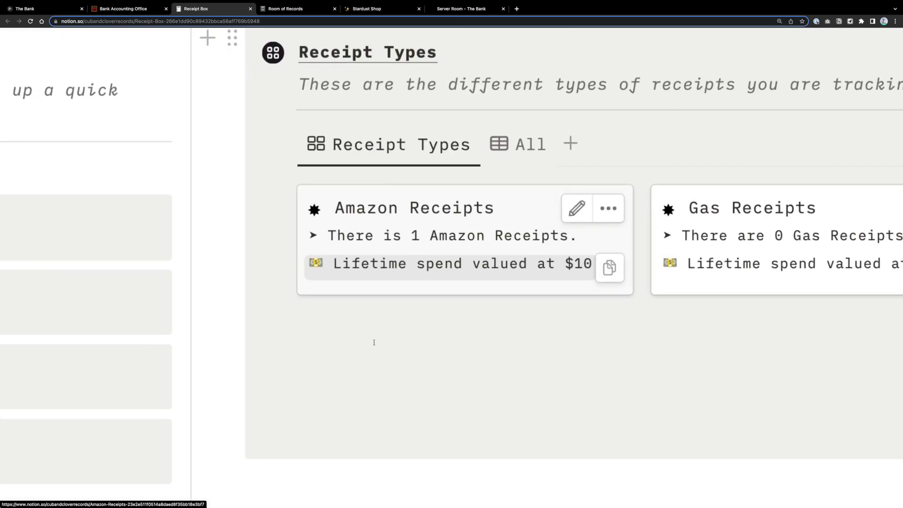
scroll(374, 343, right, 5)
scroll(374, 343, right, 5)
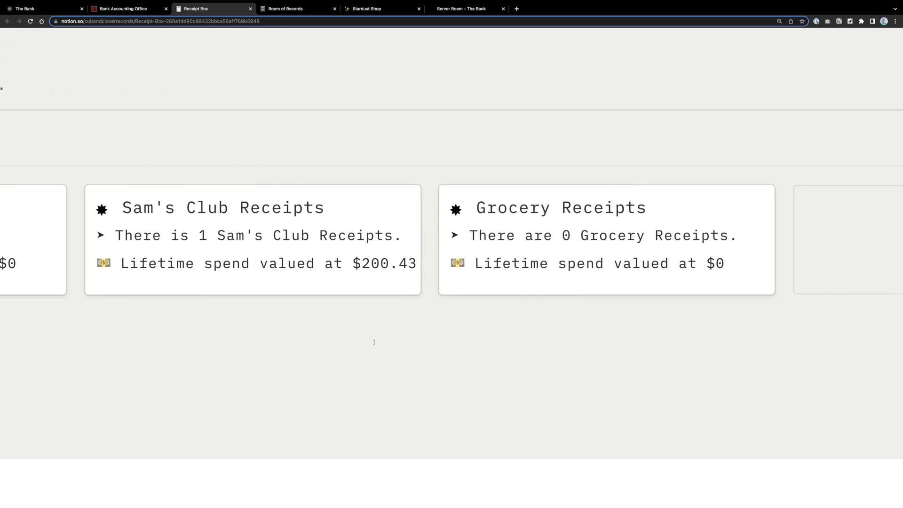
scroll(438, 395, down, 5)
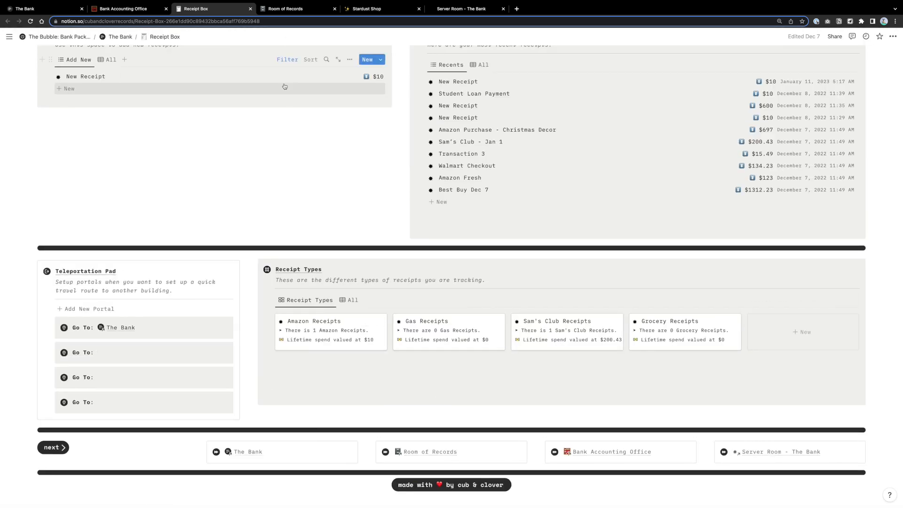
scroll(284, 86, up, 10)
Go to the Room of Records page and review the income statements, bank statements and both Recent Documents sections.
click(299, 9)
scroll(284, 136, down, 5)
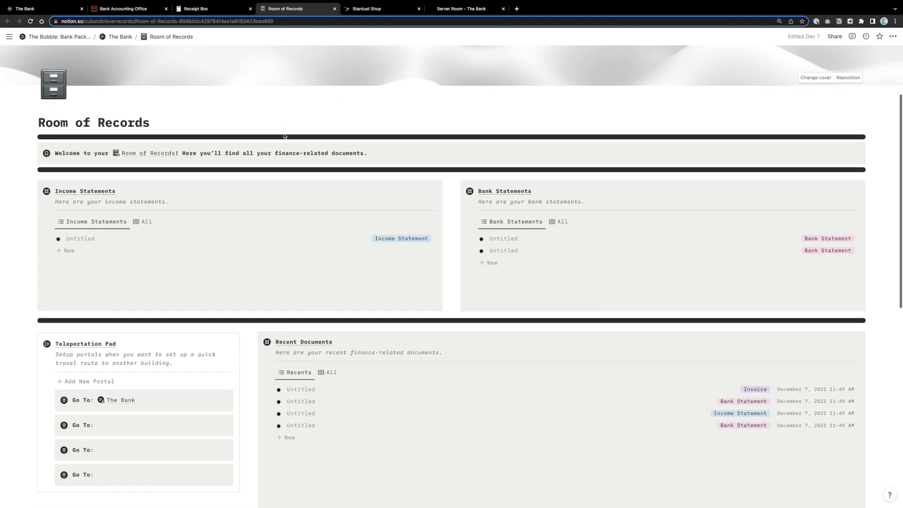
scroll(282, 203, down, 3)
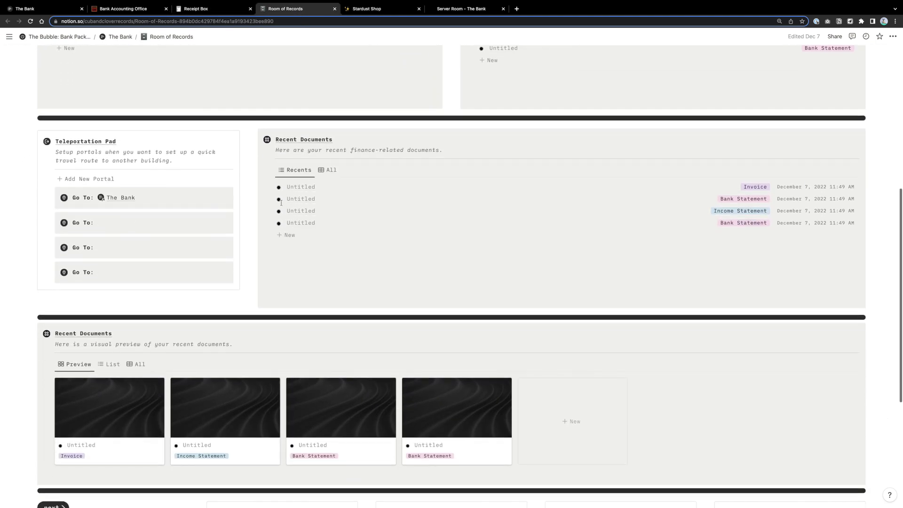
scroll(126, 363, up, 5)
scroll(124, 369, right, 10)
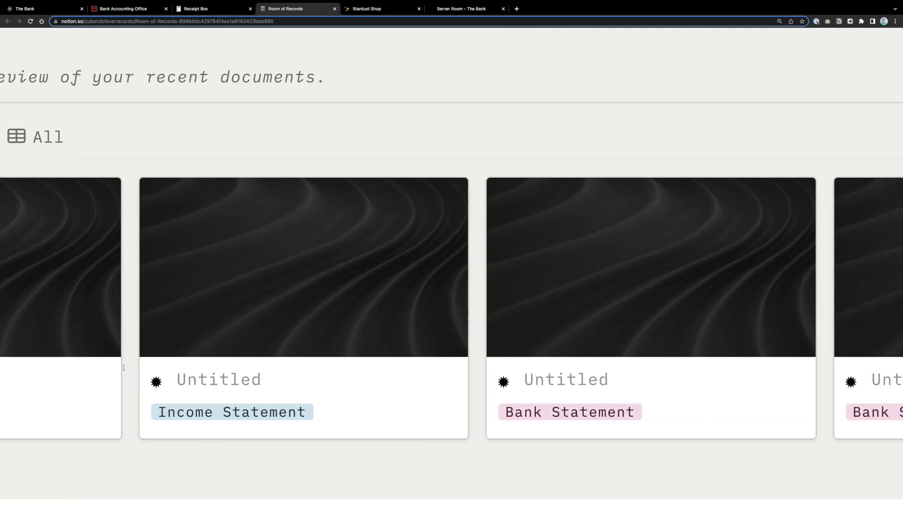
scroll(258, 380, down, 5)
scroll(258, 382, up, 7)
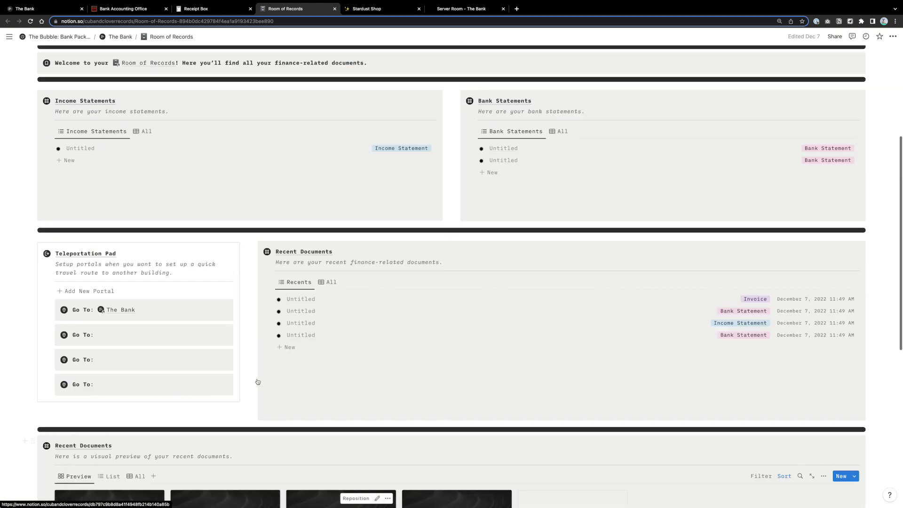
Go to the Stardust Shop page and examine the item cards in its Shop and Bought gallery views.
click(369, 11)
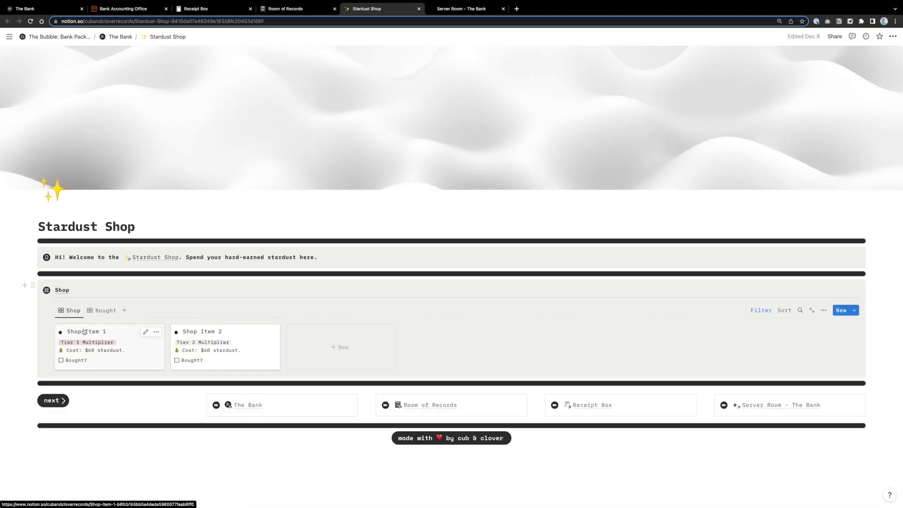
scroll(84, 332, up, 5)
click(293, 216)
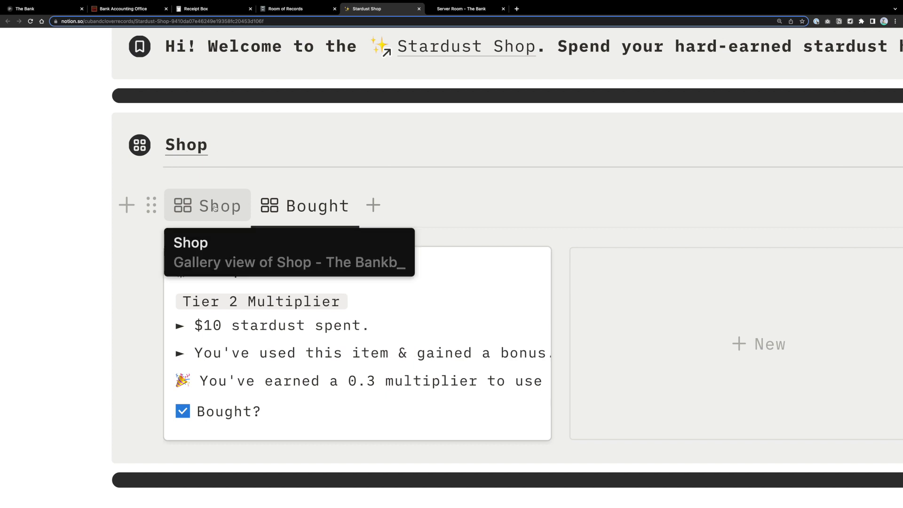
click(214, 207)
click(257, 209)
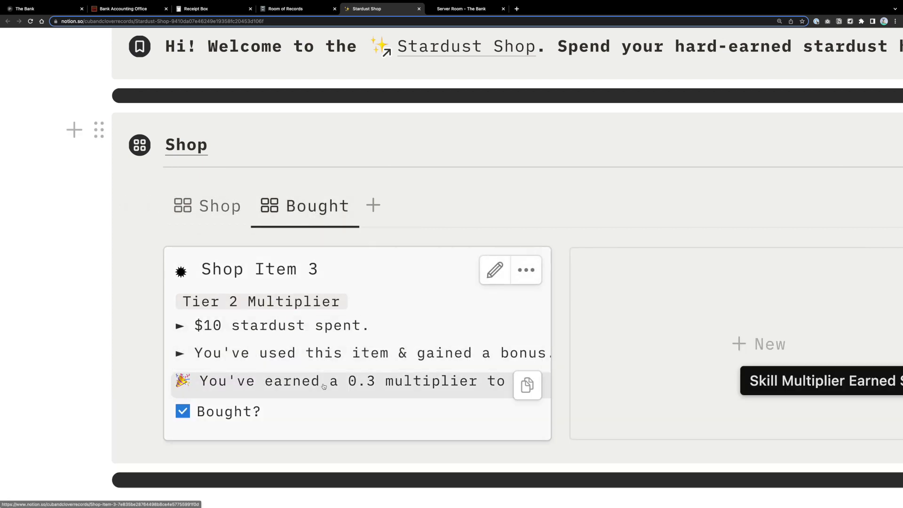
scroll(324, 386, down, 5)
View the Server Room - The Bank page, including its vaults, and return to The Bank dashboard.
click(482, 10)
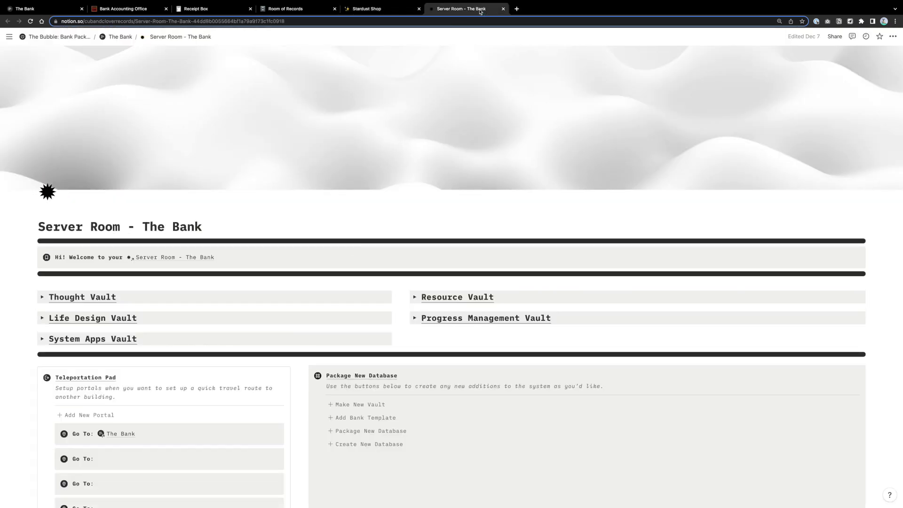
click(36, 8)
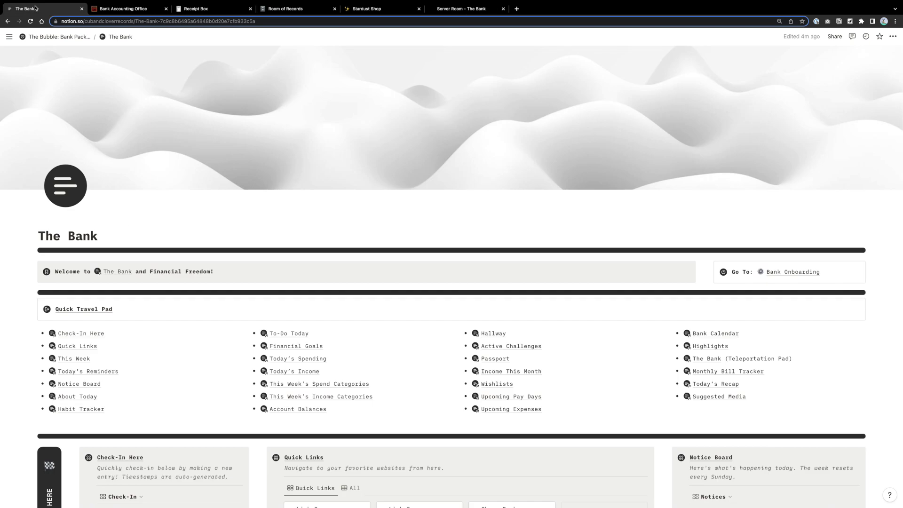
key(super+shift+5)
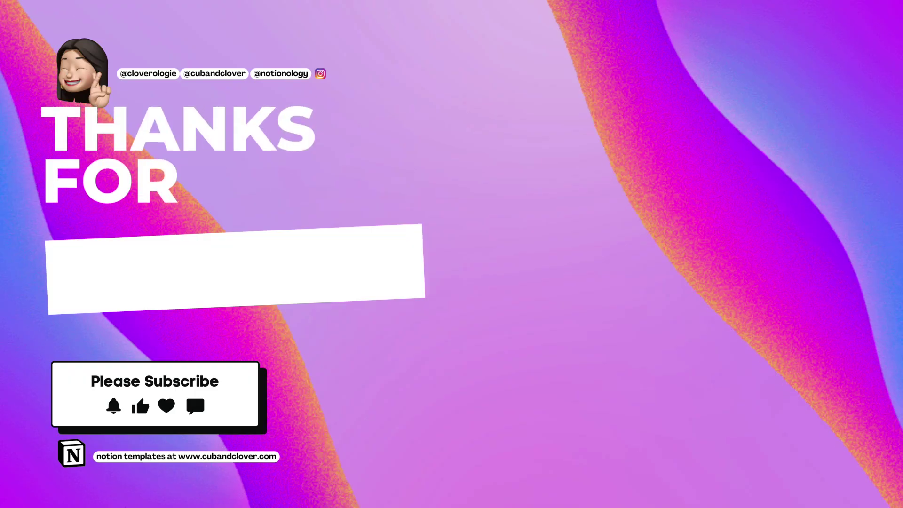